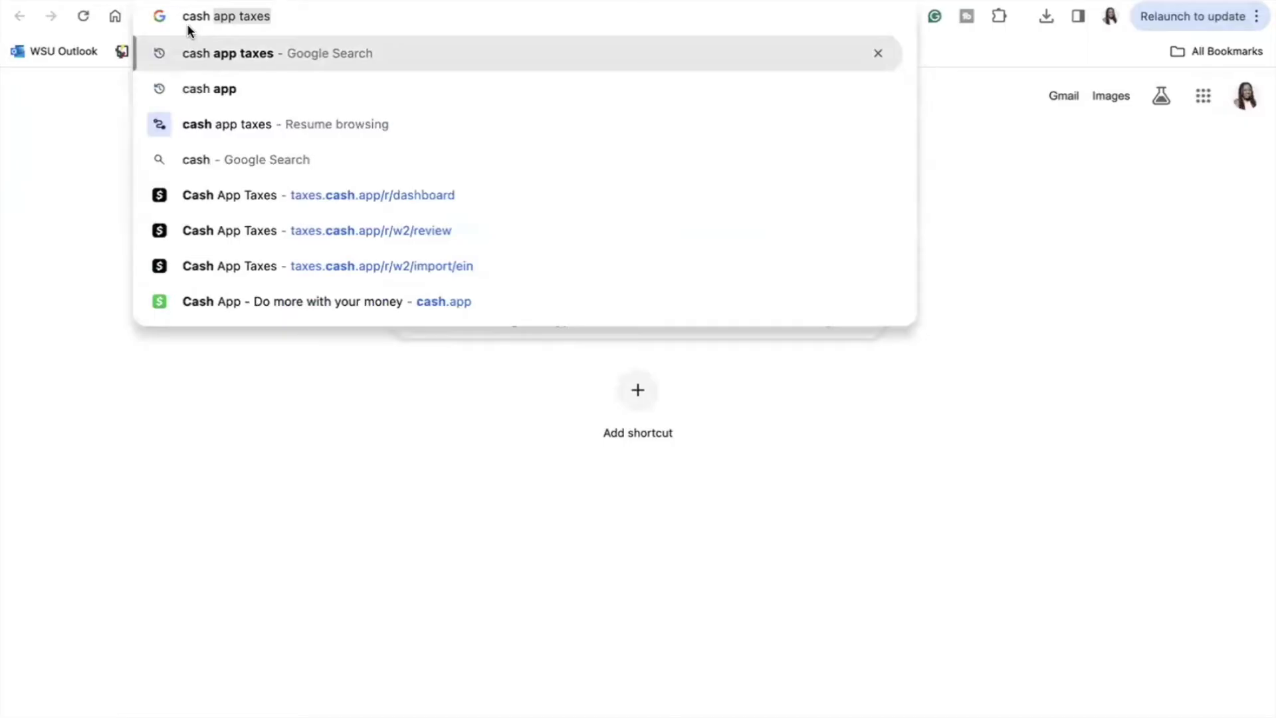
Step: Search Google for Cash App Taxes and open the free filing site at cash.app/taxes
left_click(201, 53)
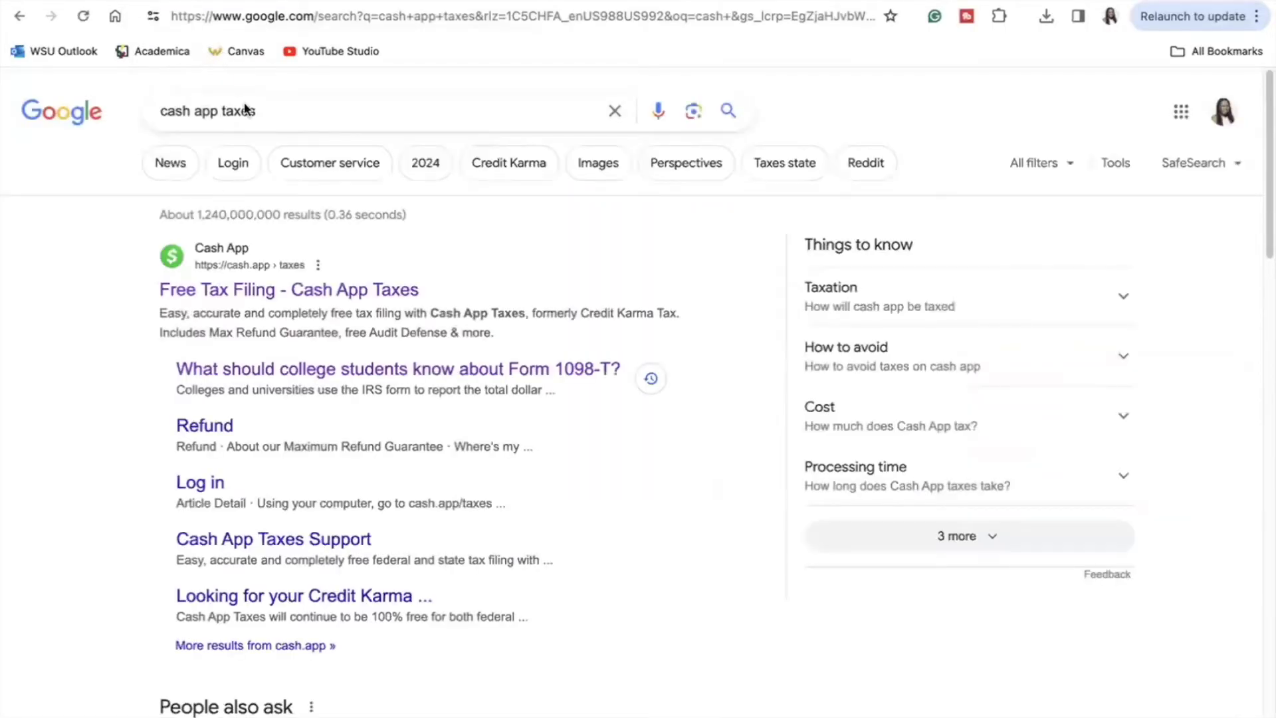
left_click(196, 291)
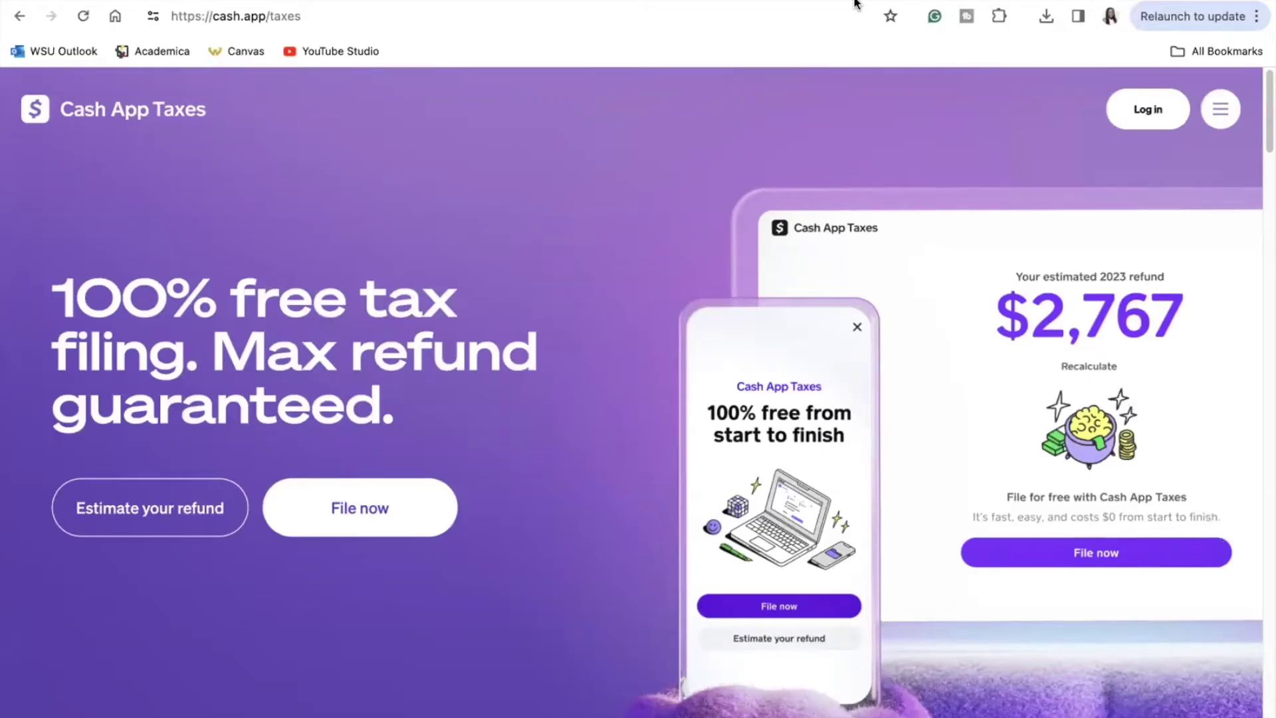
Step: Log in and scroll the dashboard showing $1,465 federal and $78 state refund estimates
left_click(1148, 115)
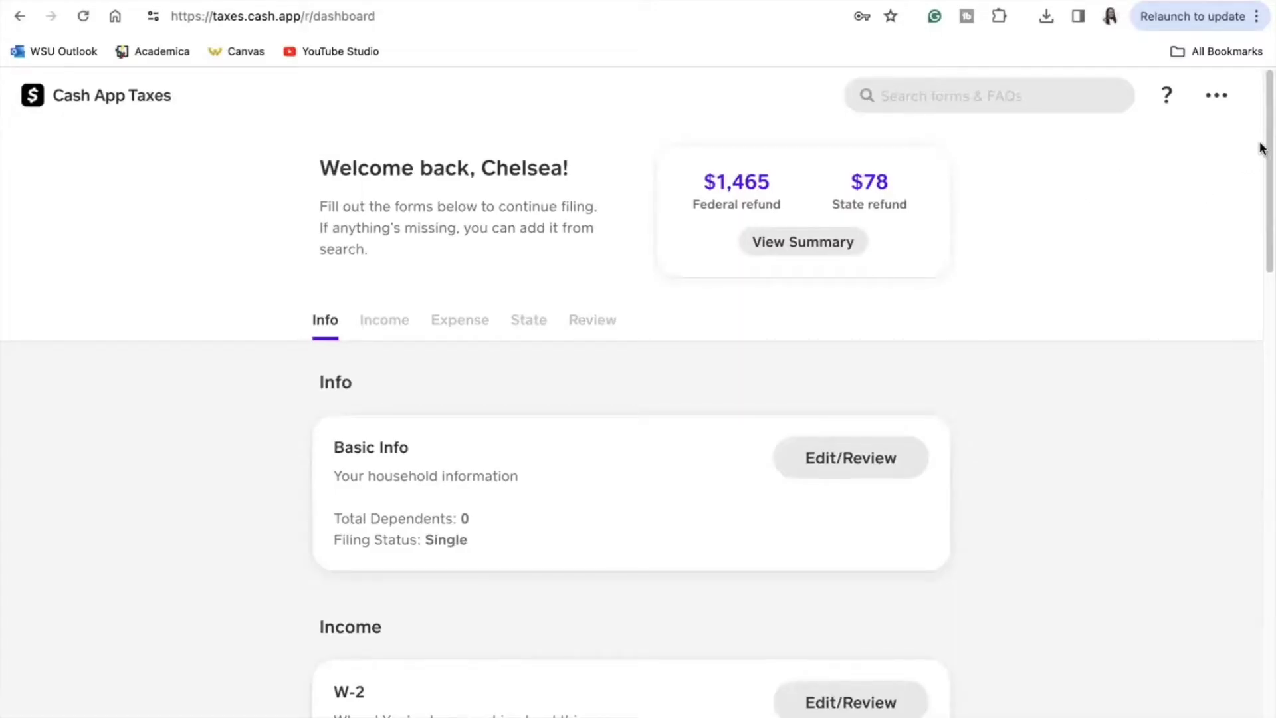
mouse_move(1265, 147)
left_mouse_down()
mouse_move(1265, 159)
mouse_move(1265, 135)
left_mouse_up()
scroll(1257, 237, "down", 5)
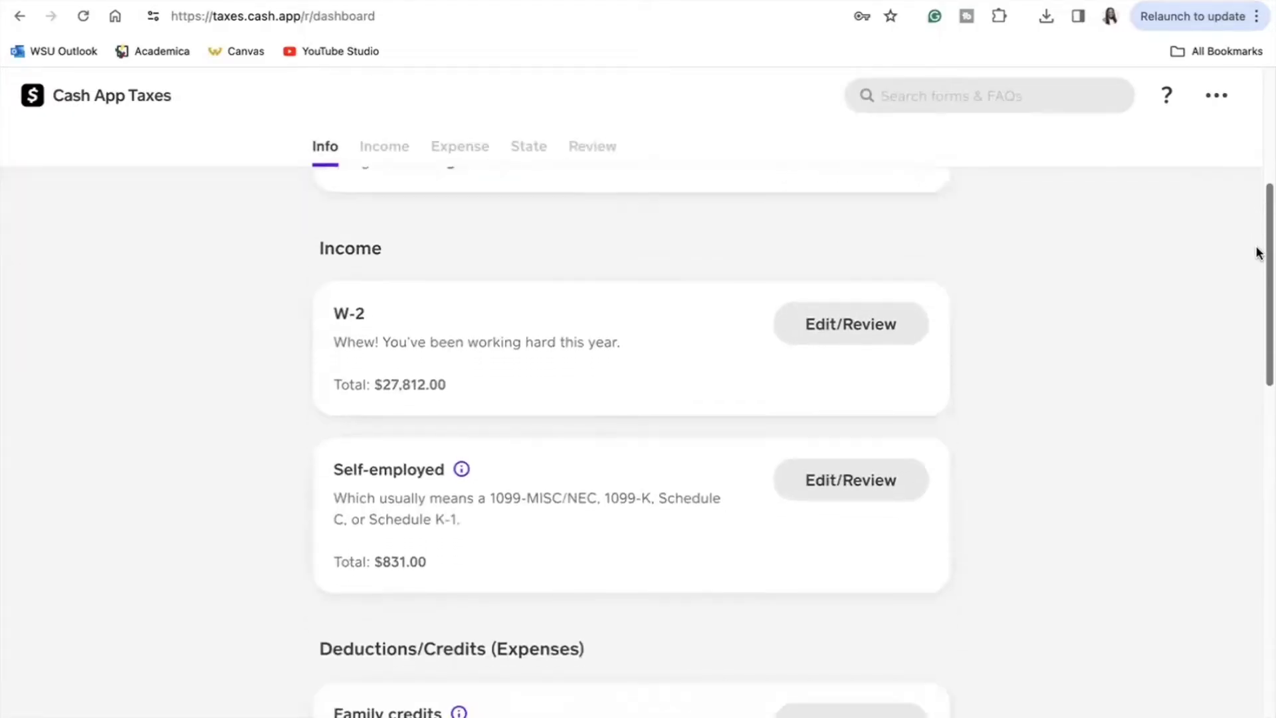
left_click_drag(1257, 253, 1254, 368)
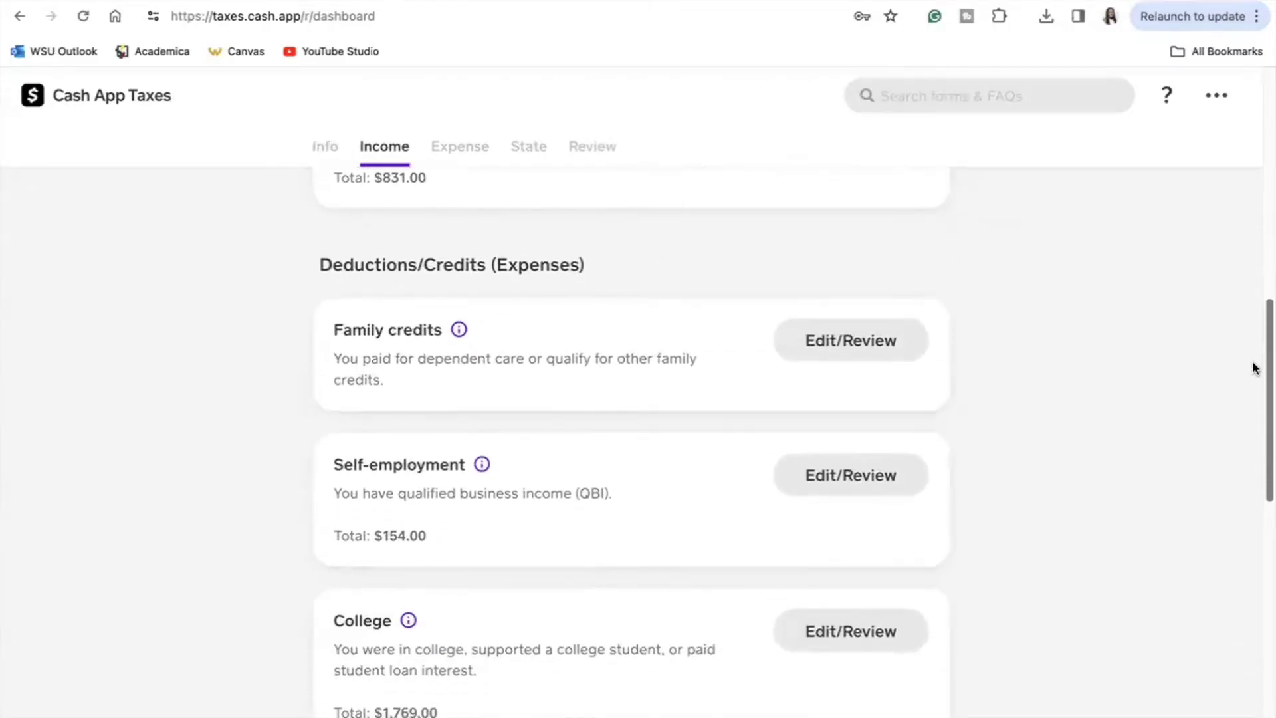
scroll(363, 500, "up", 10)
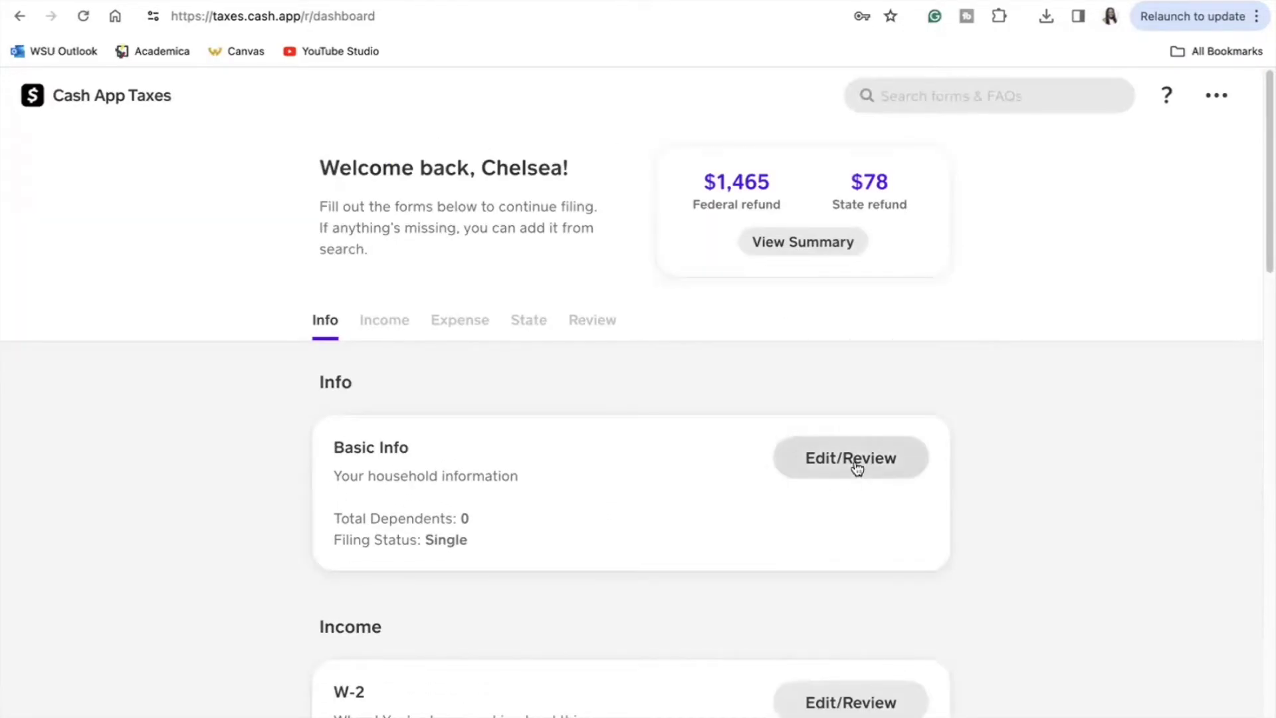
left_click_drag(1265, 251, 1266, 271)
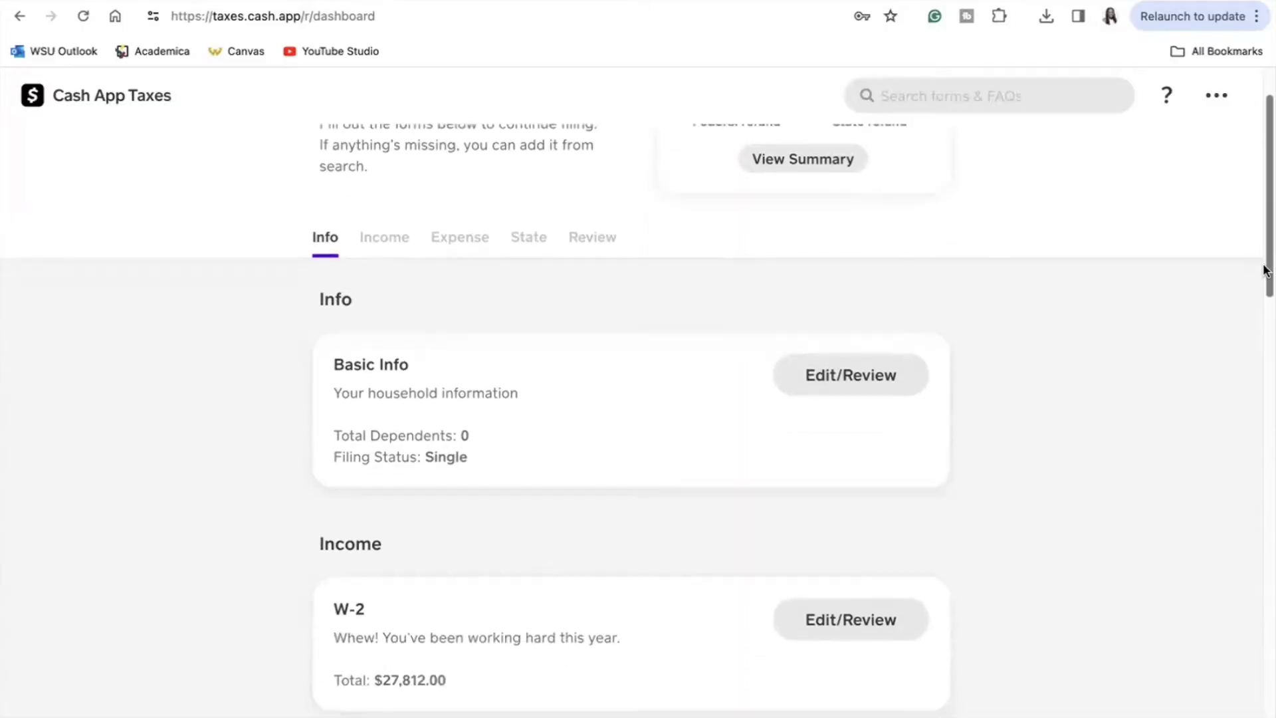
left_click(859, 367)
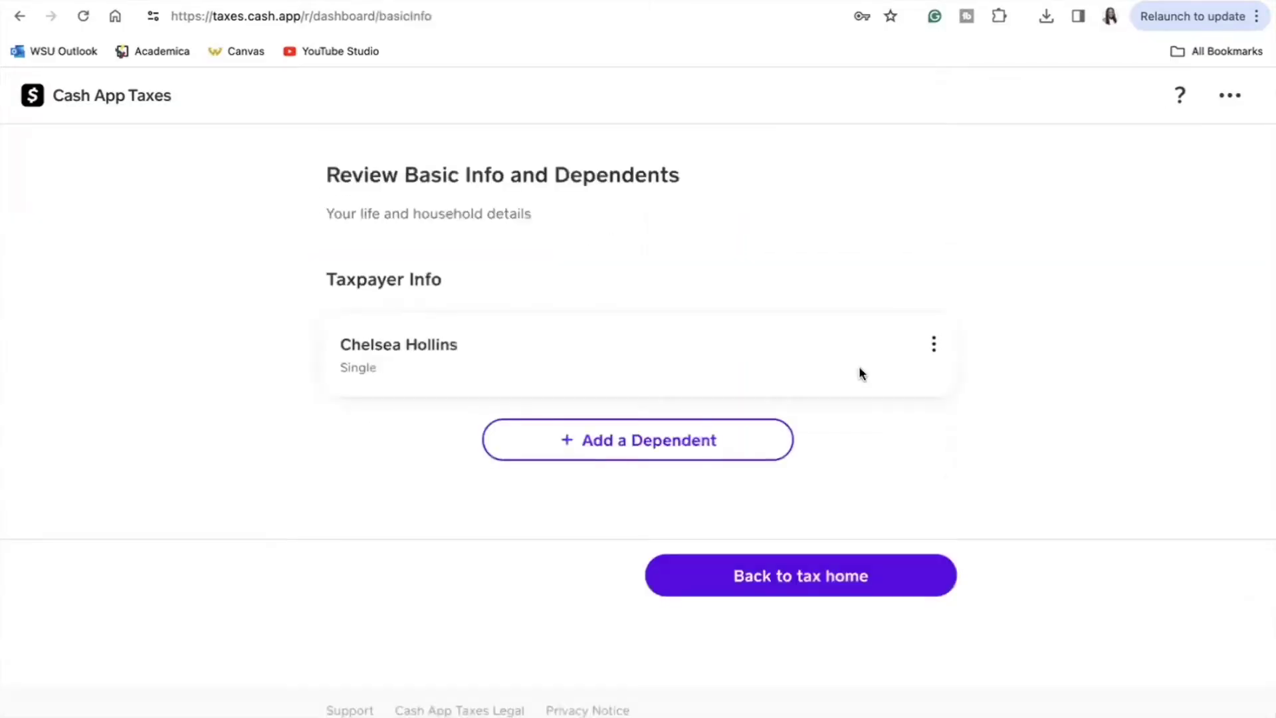
left_click(937, 341)
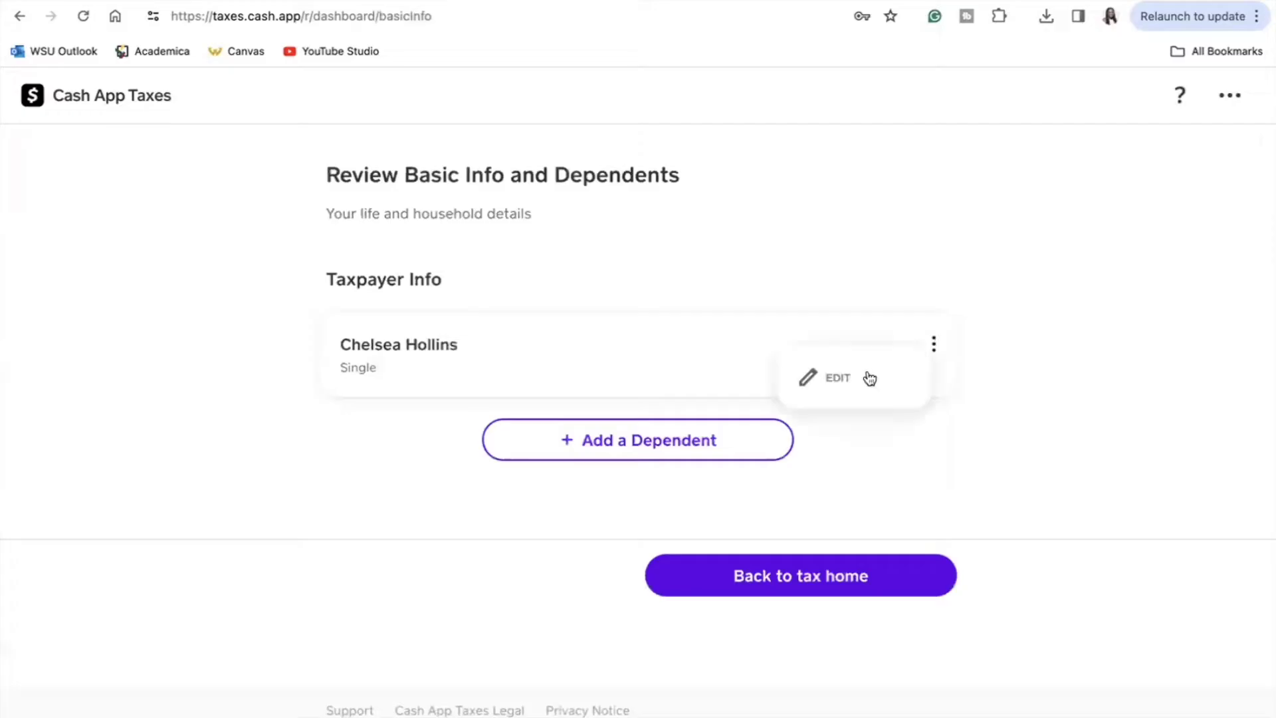
left_click(933, 344)
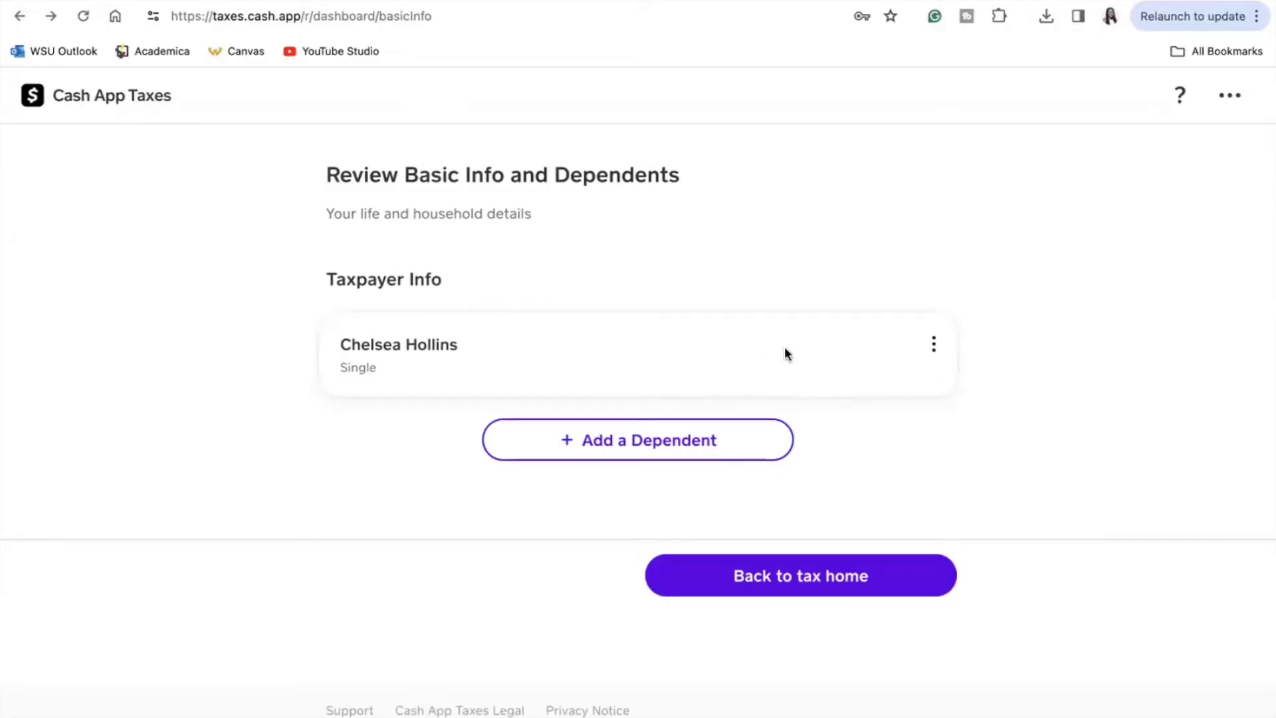
left_click(670, 440)
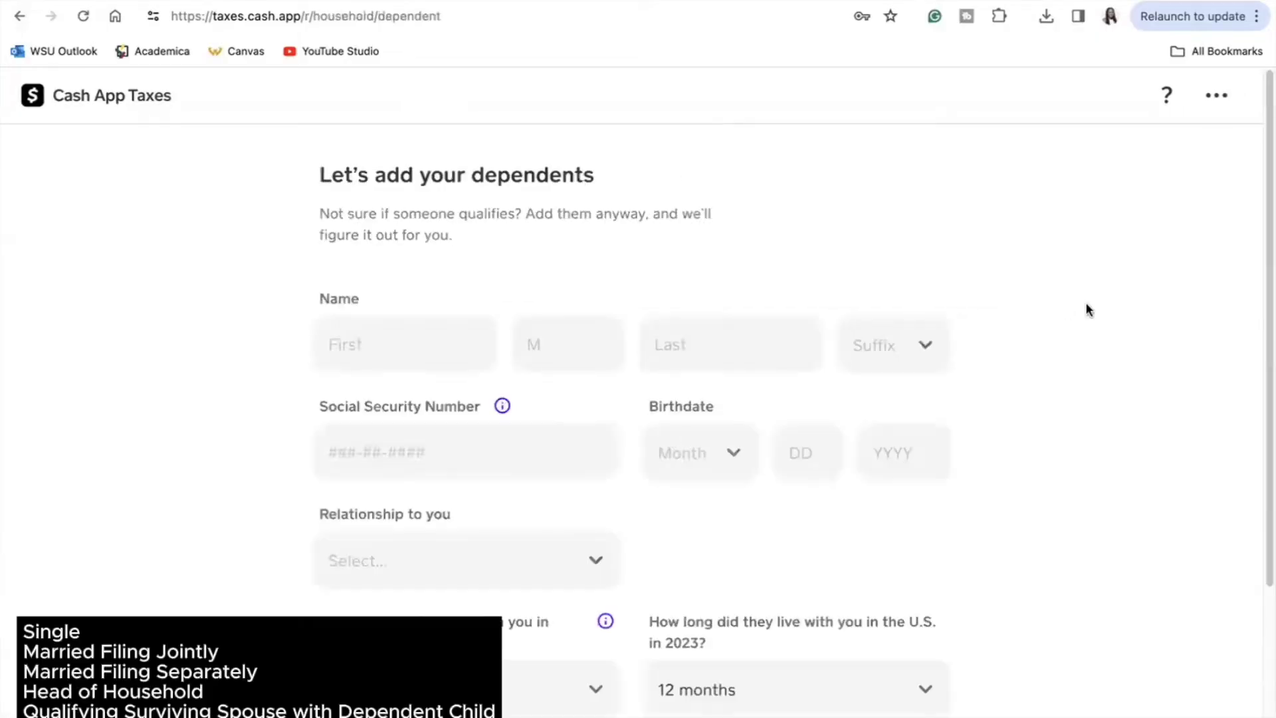
left_click_drag(1265, 171, 1233, 292)
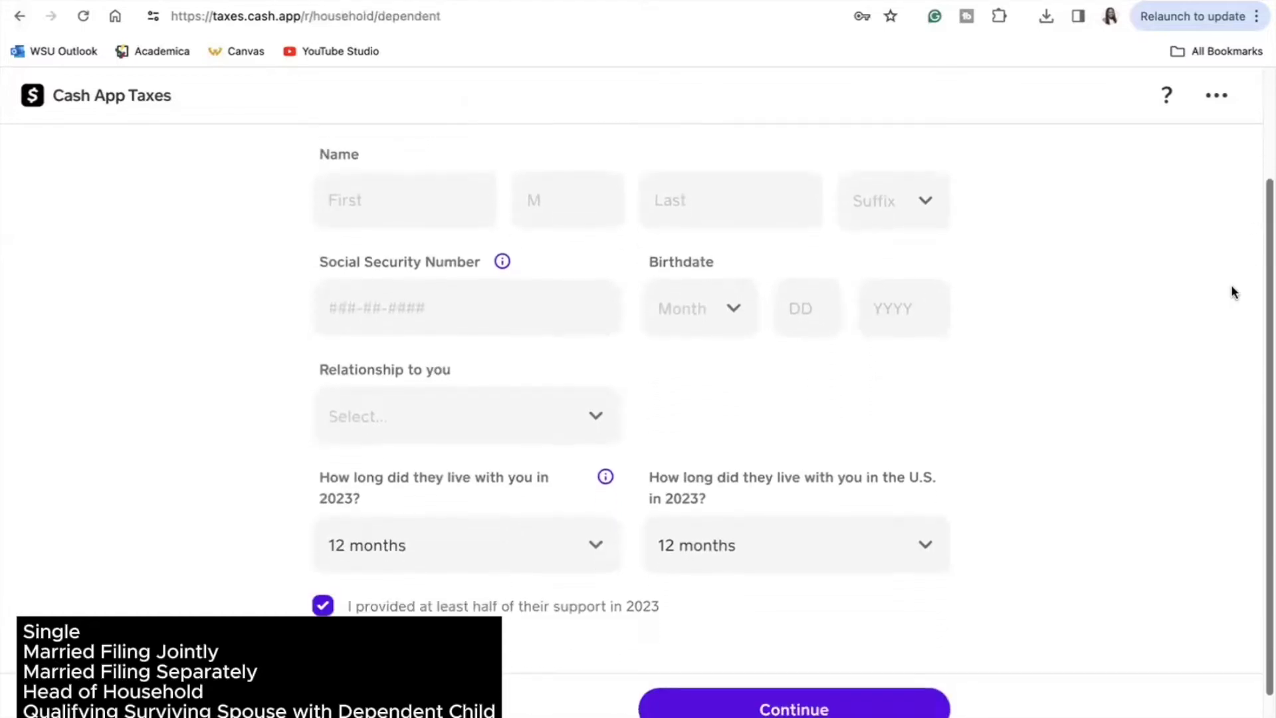
key("super+bracketleft")
left_click(730, 577)
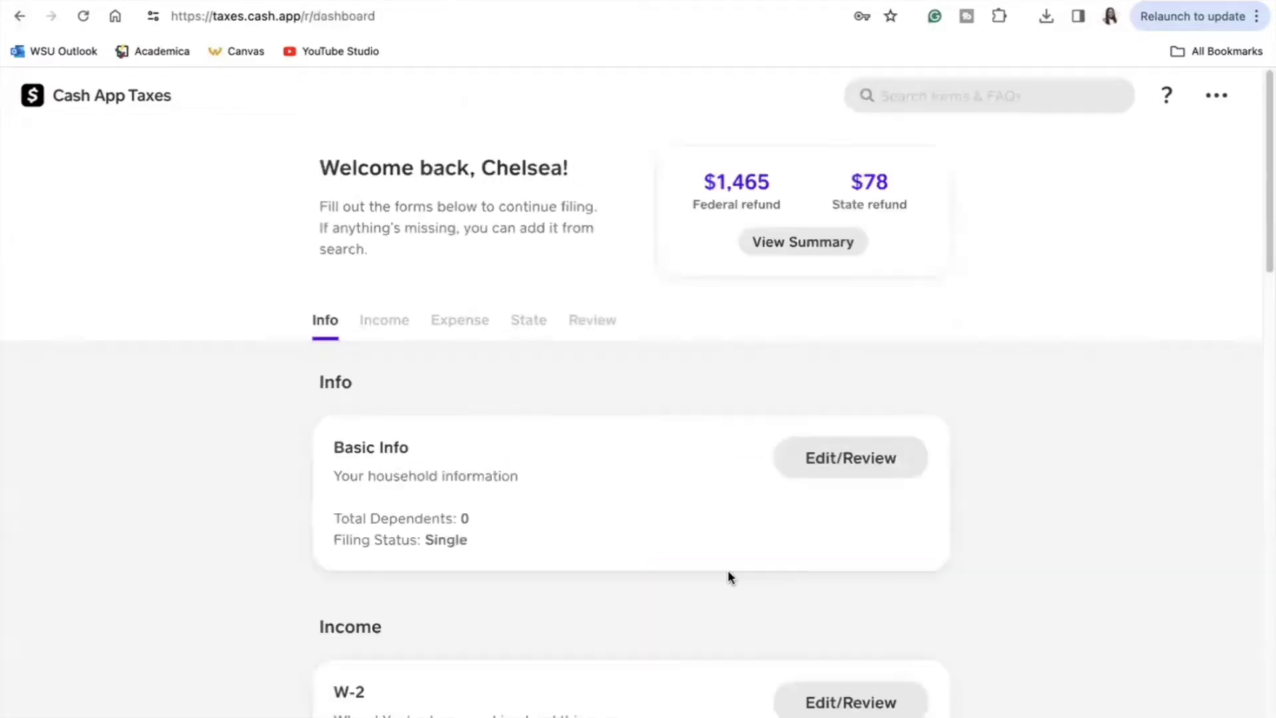
scroll(1250, 296, "down", 5)
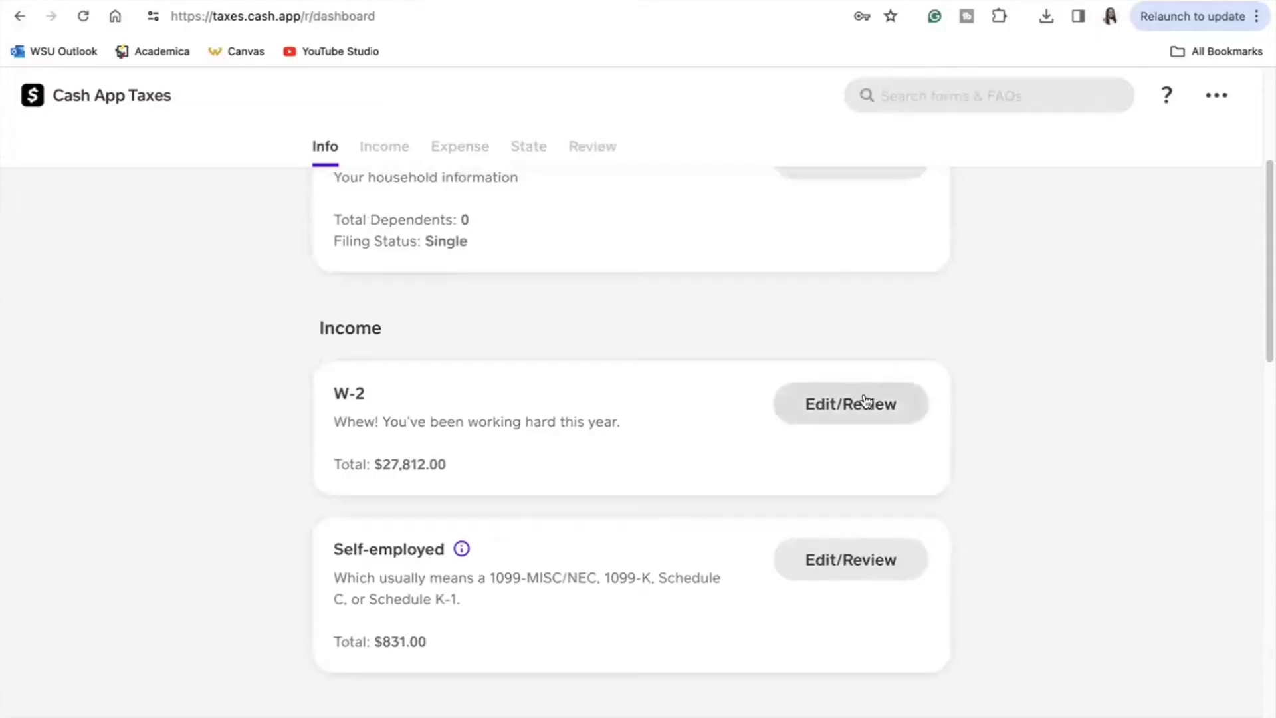
left_click(830, 407)
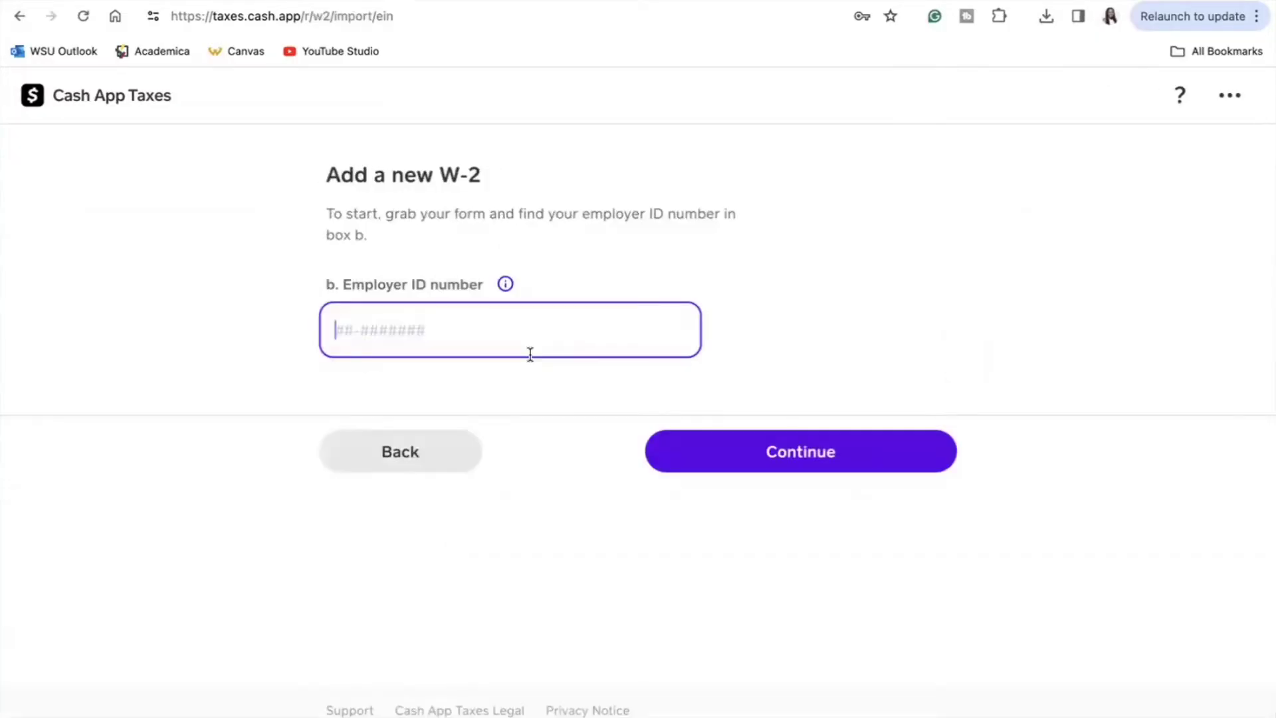
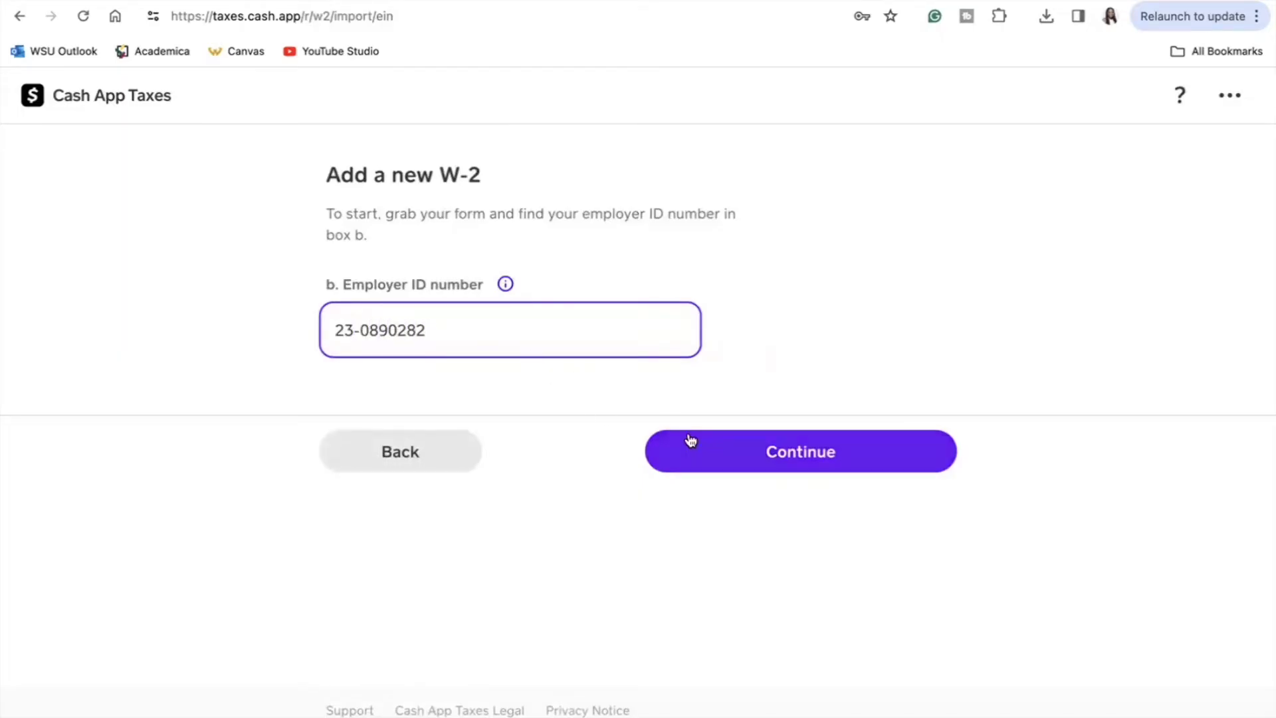
left_click(694, 440)
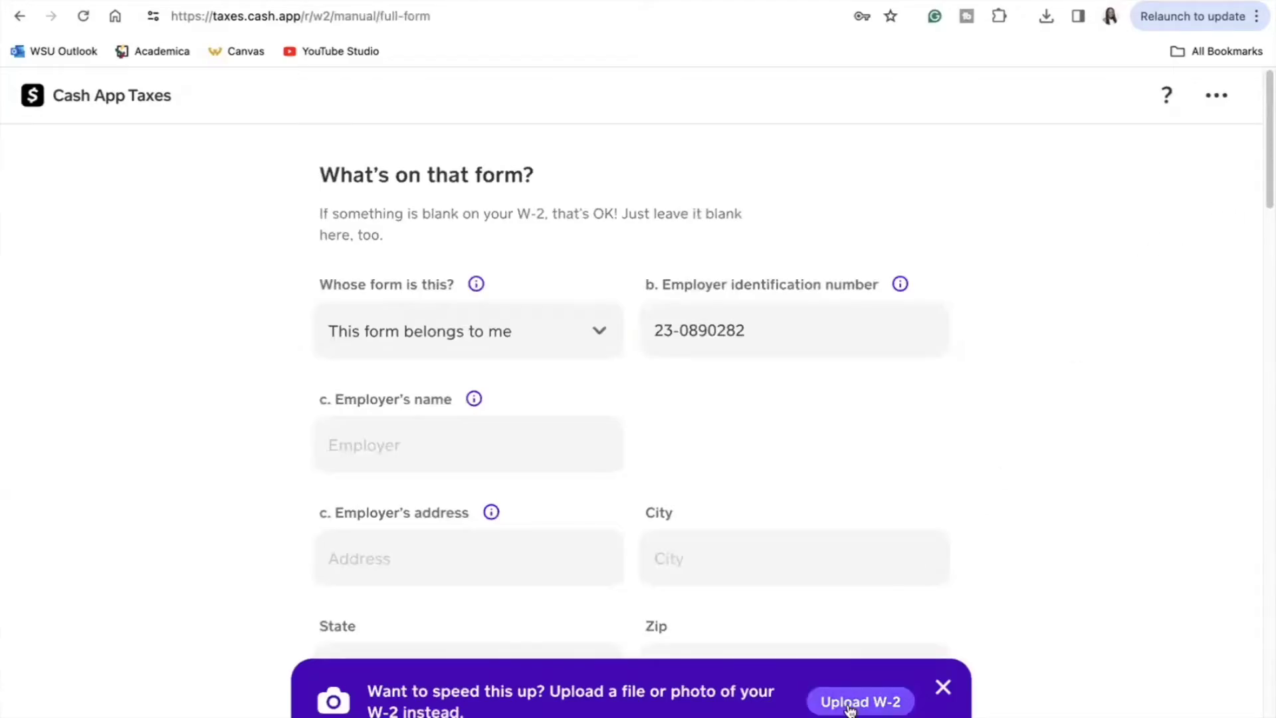
scroll(1265, 164, "down", 1)
left_click_drag(1266, 165, 1265, 99)
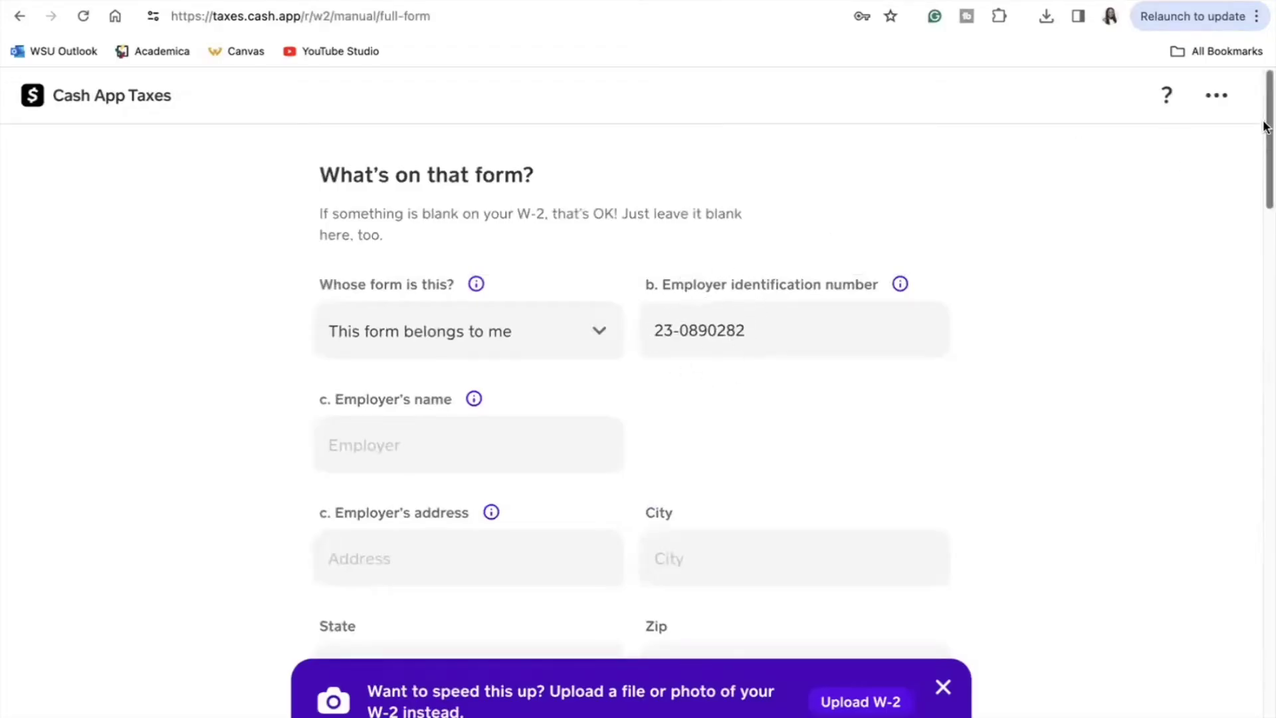
left_click_drag(1265, 126, 1191, 488)
scroll(1194, 496, "down", 12)
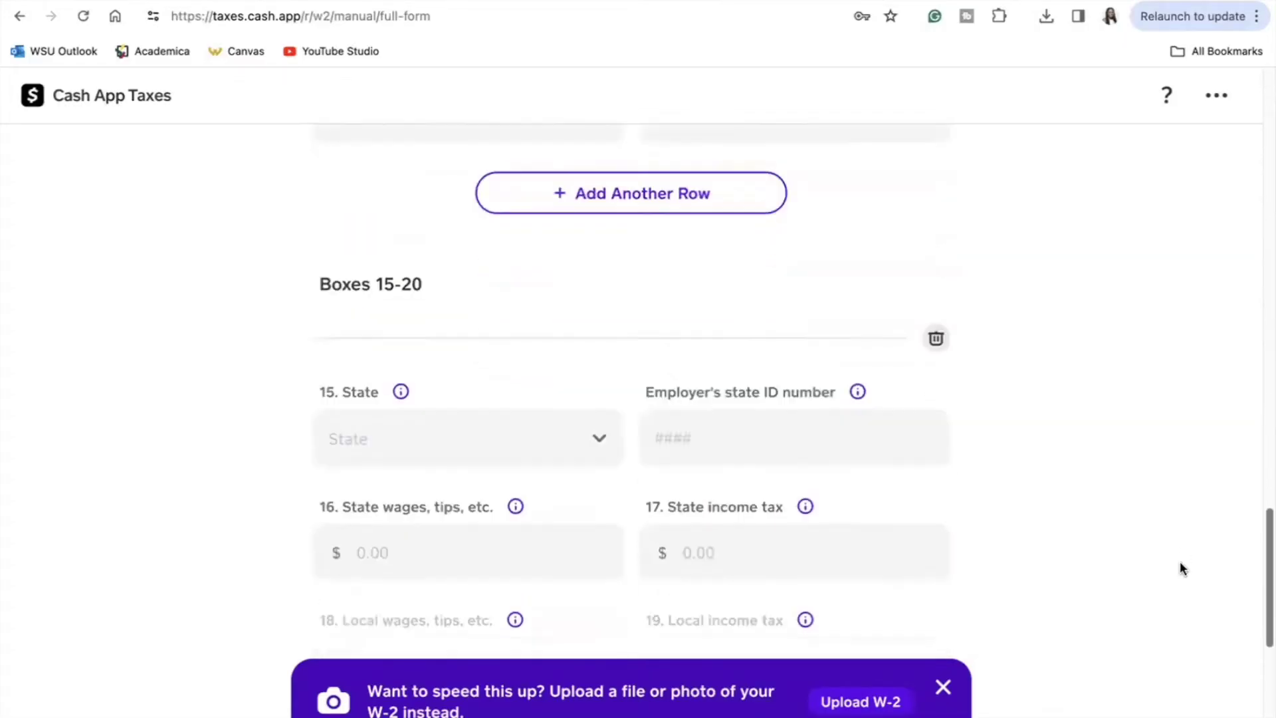
left_click(429, 480)
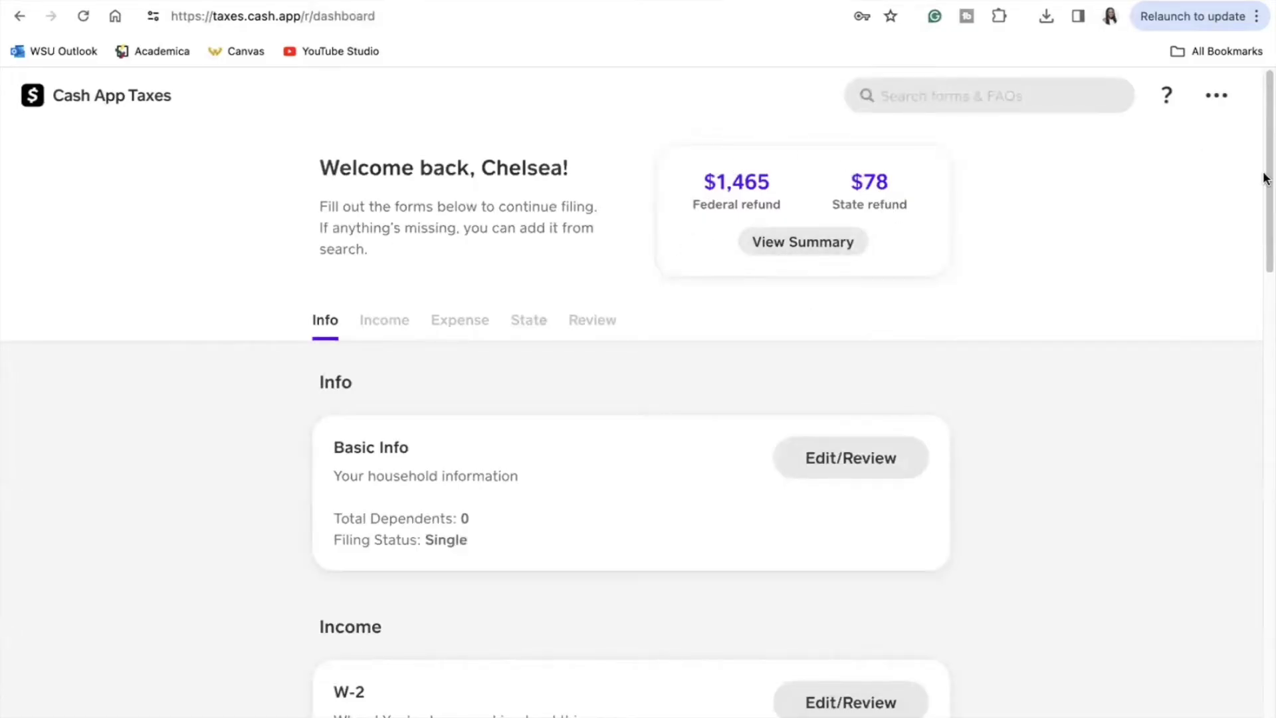
Step: Read the help explaining what counts as self-employed income
left_click_drag(1265, 163, 1265, 253)
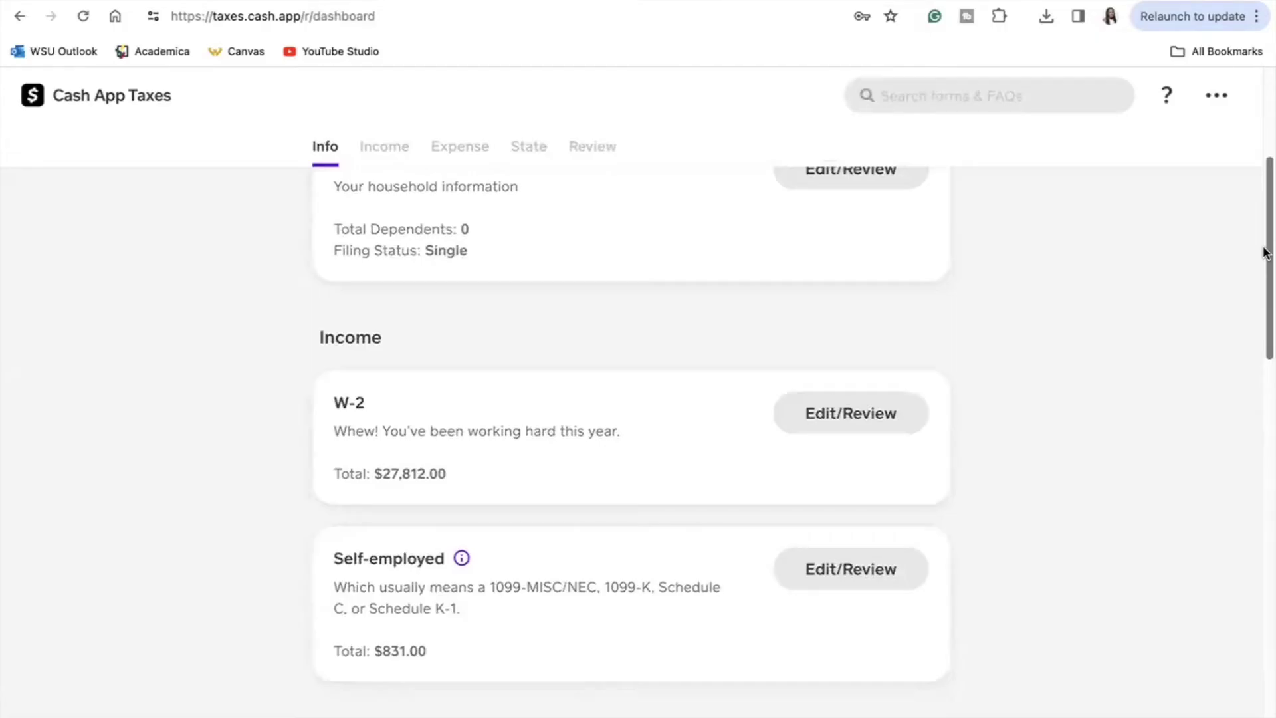
left_click(461, 559)
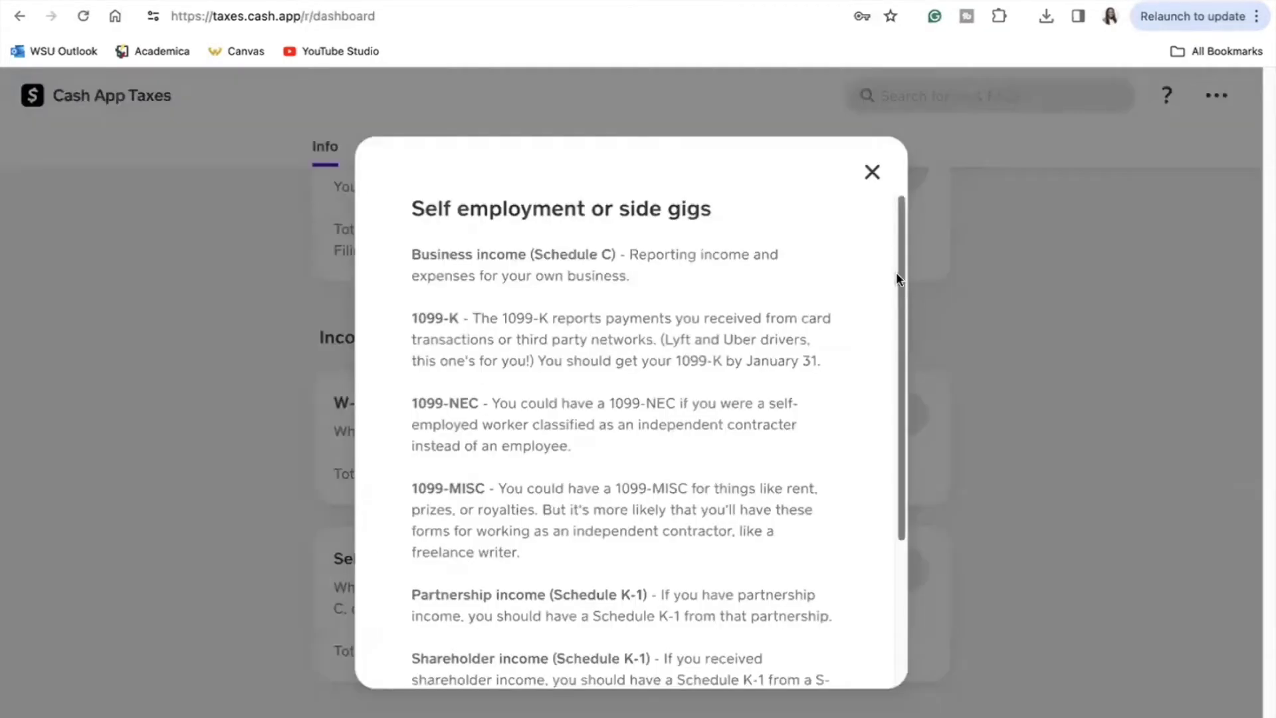
scroll(887, 299, "down", 5)
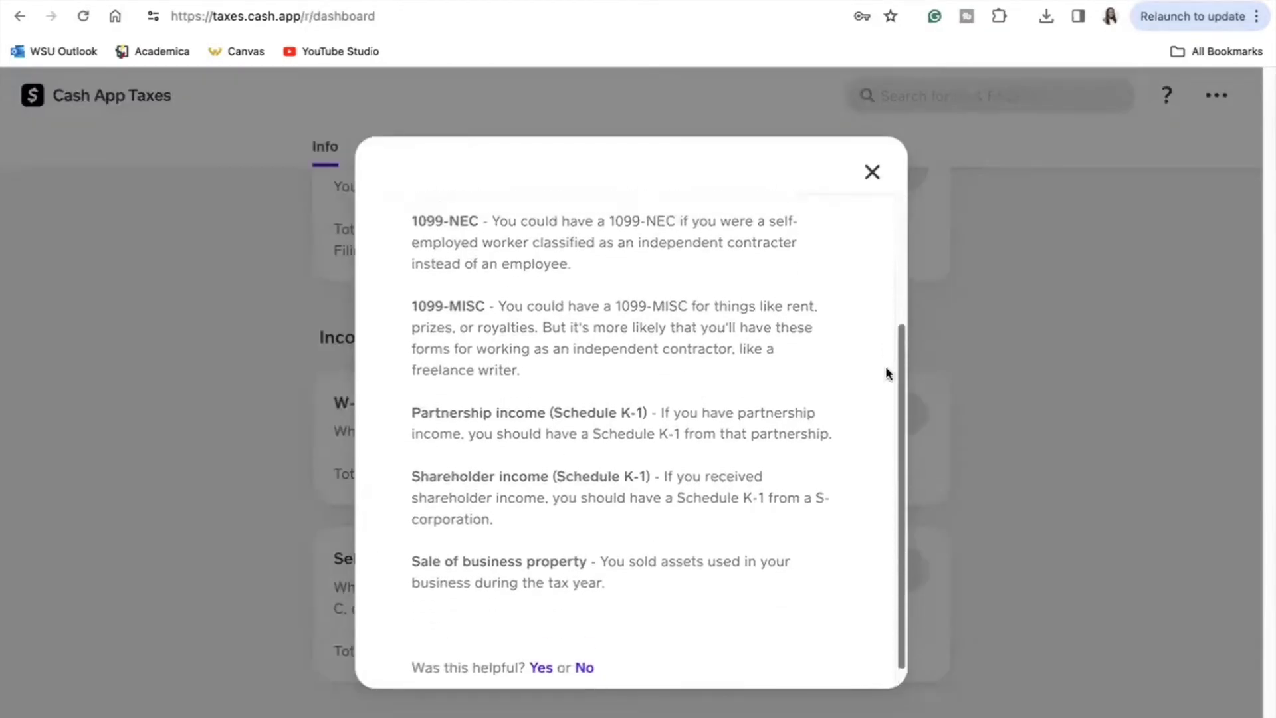
scroll(886, 372, "up", 5)
Step: Search forms for '1099', close the search, and read the family credits explanation
left_click(1003, 100)
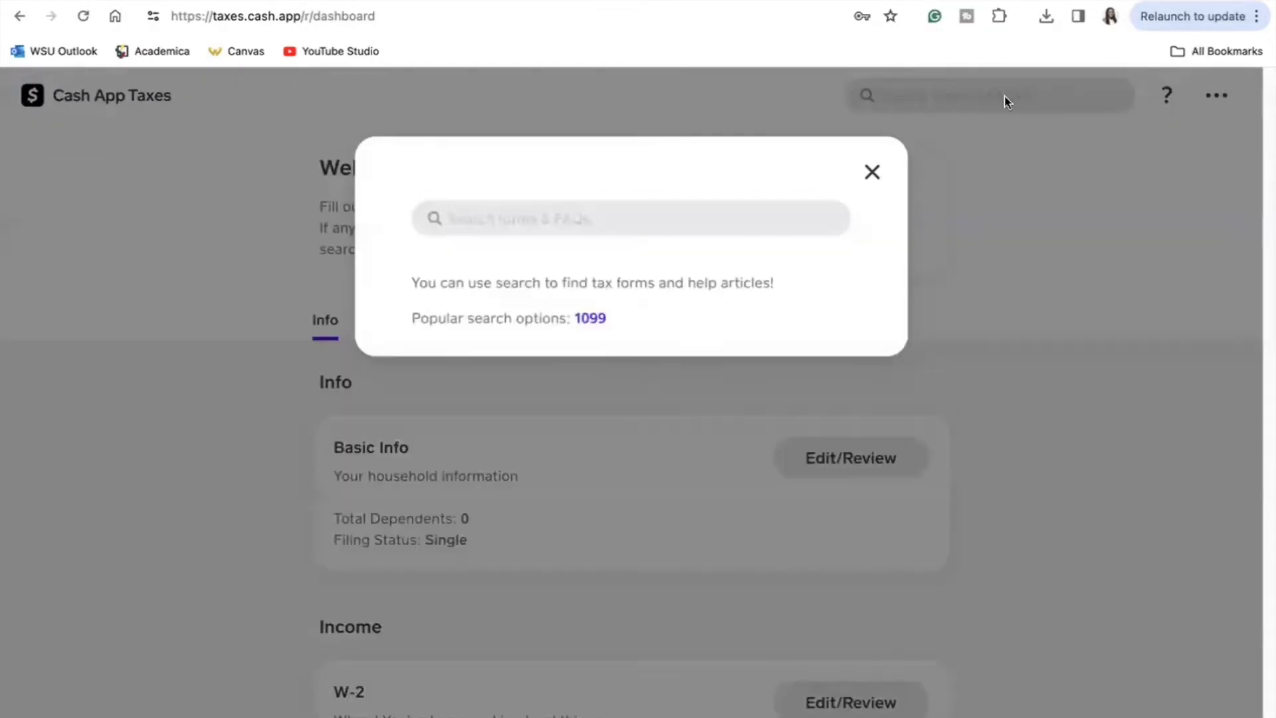
type("1099")
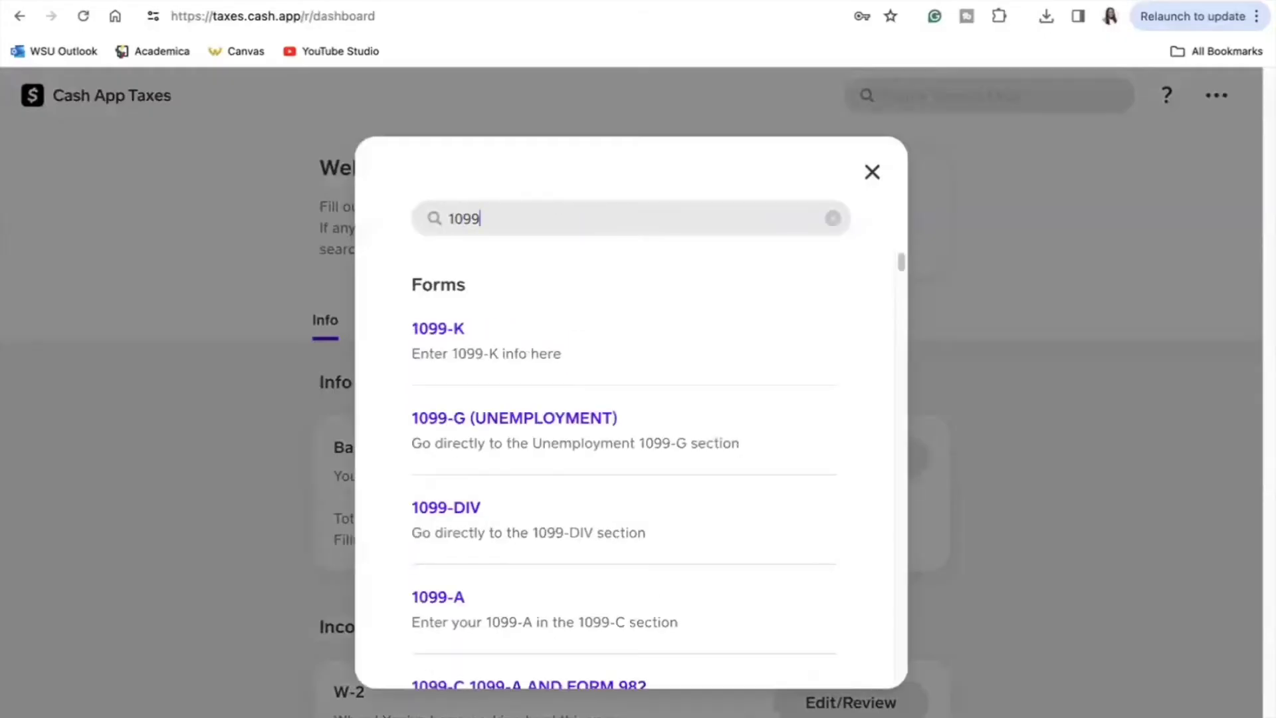
mouse_move(904, 261)
left_mouse_down()
mouse_move(900, 323)
mouse_move(893, 262)
left_mouse_up()
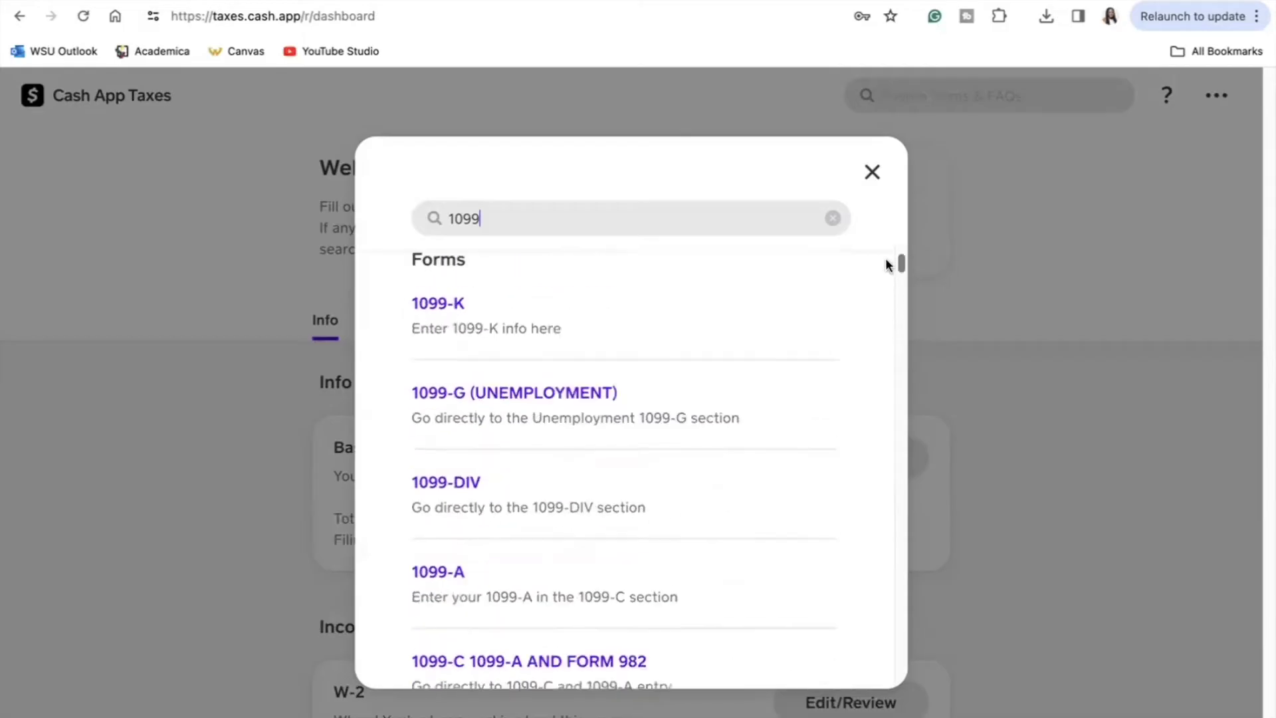
left_click(872, 174)
left_click_drag(1263, 249, 1265, 288)
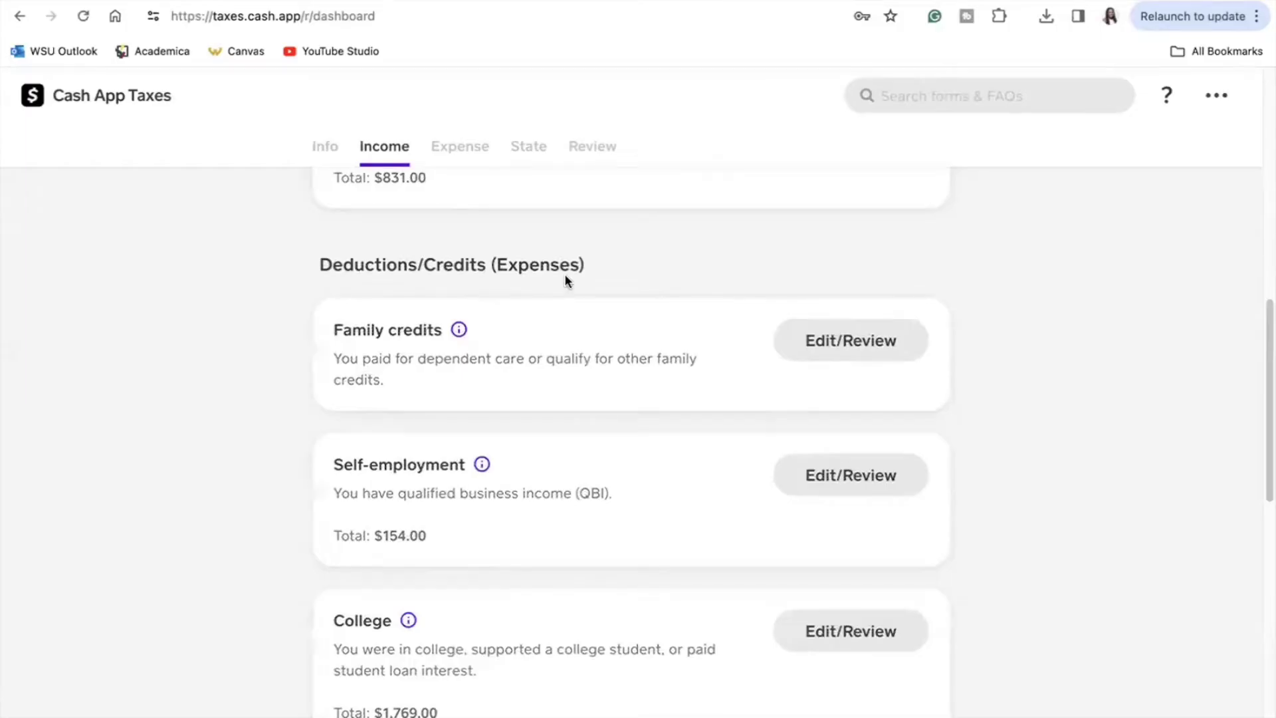
left_click(458, 329)
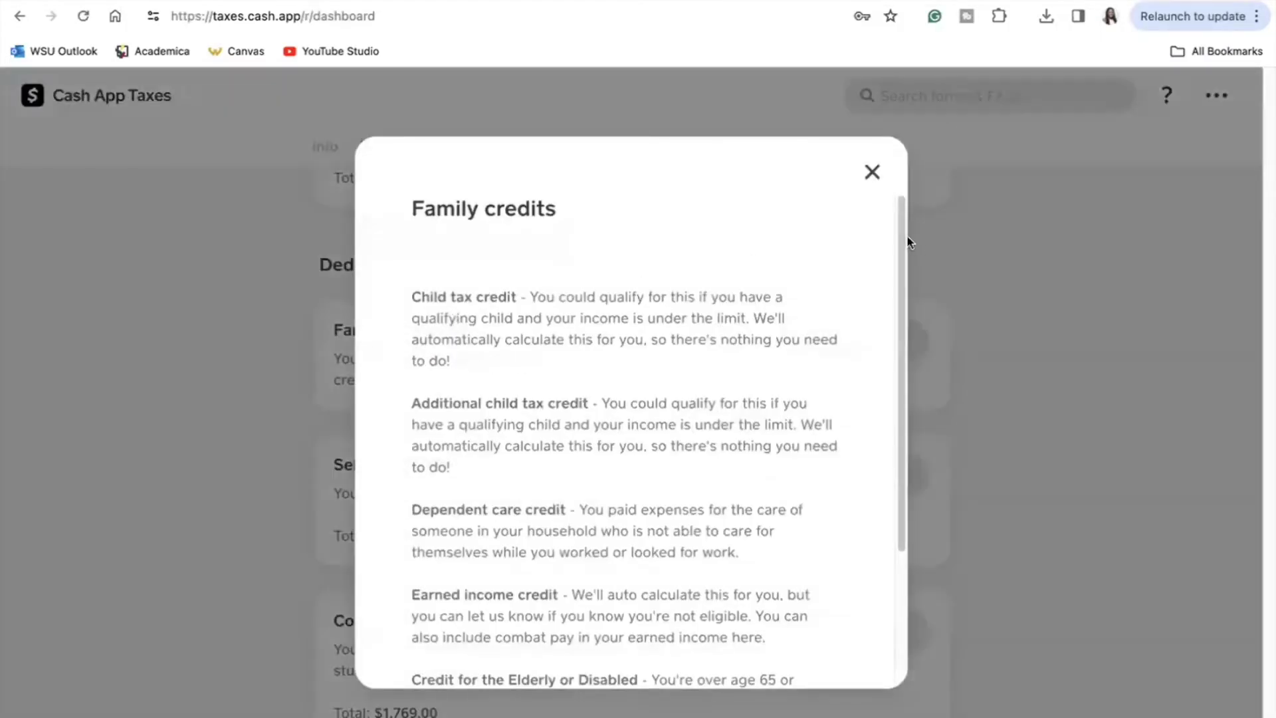
scroll(888, 291, "down", 3)
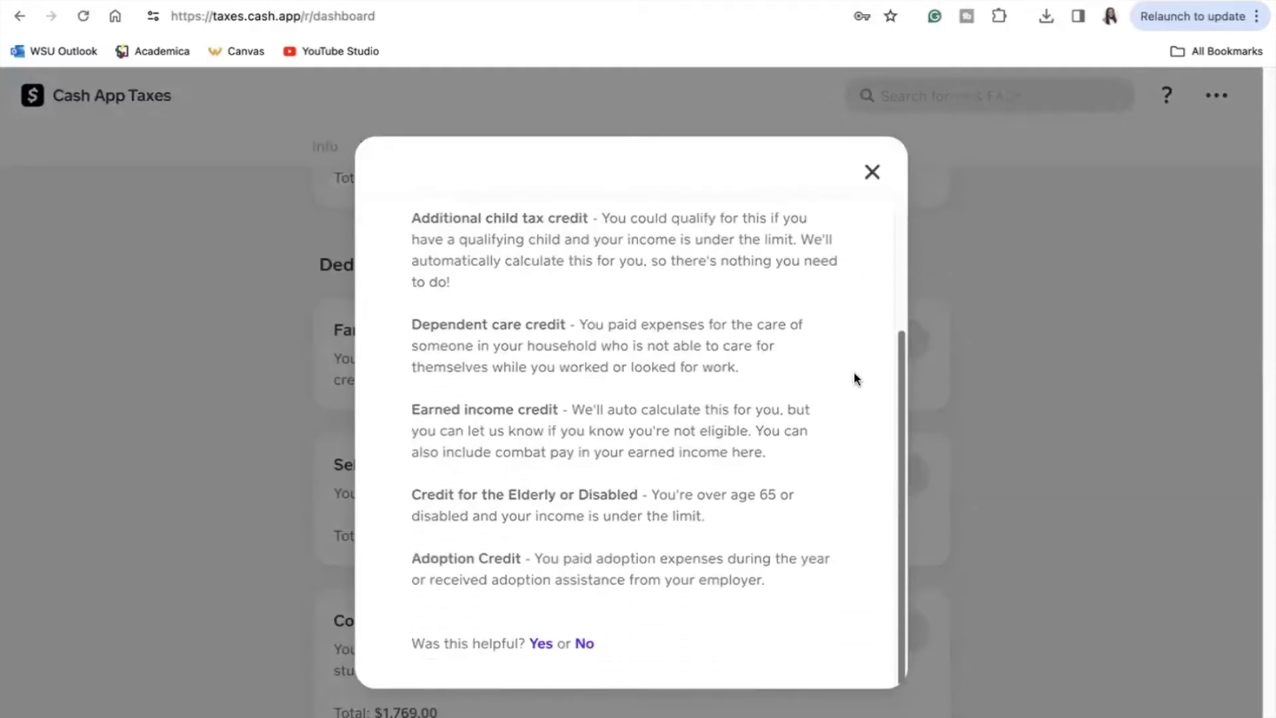
scroll(878, 285, "up", 5)
left_click(905, 201)
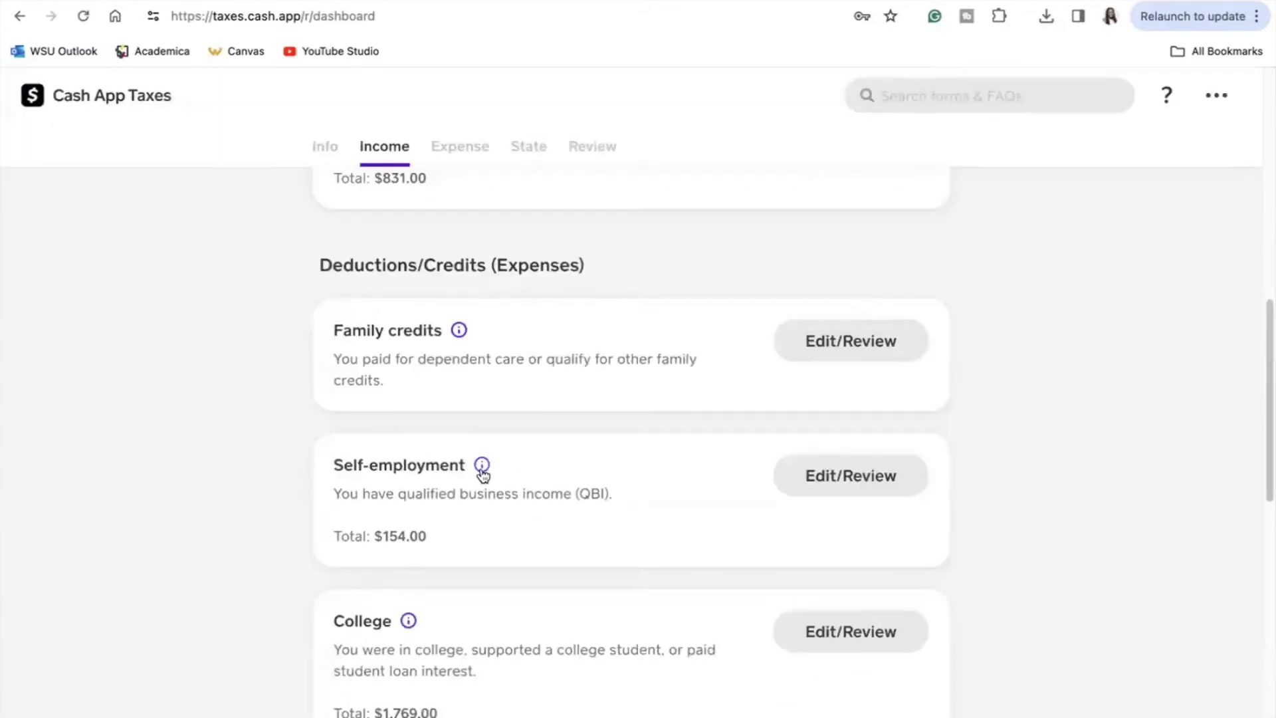
left_click(820, 473)
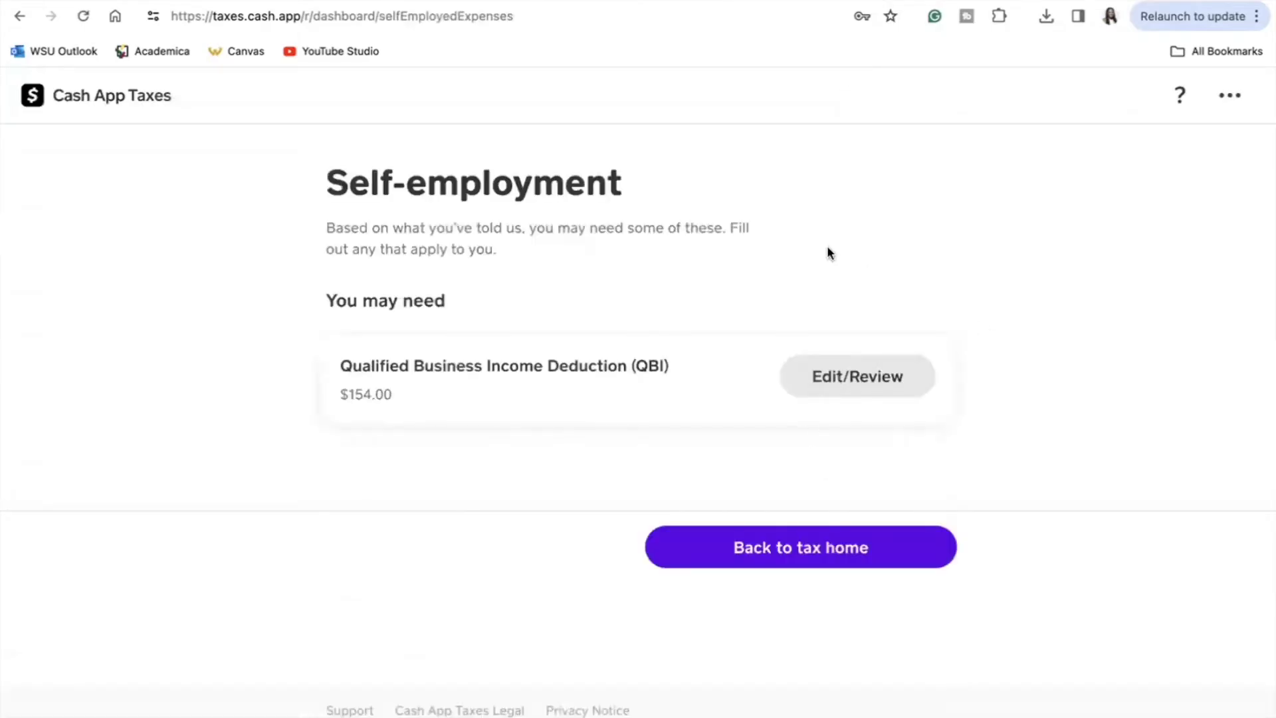
left_click(747, 547)
left_click_drag(1266, 220, 1202, 491)
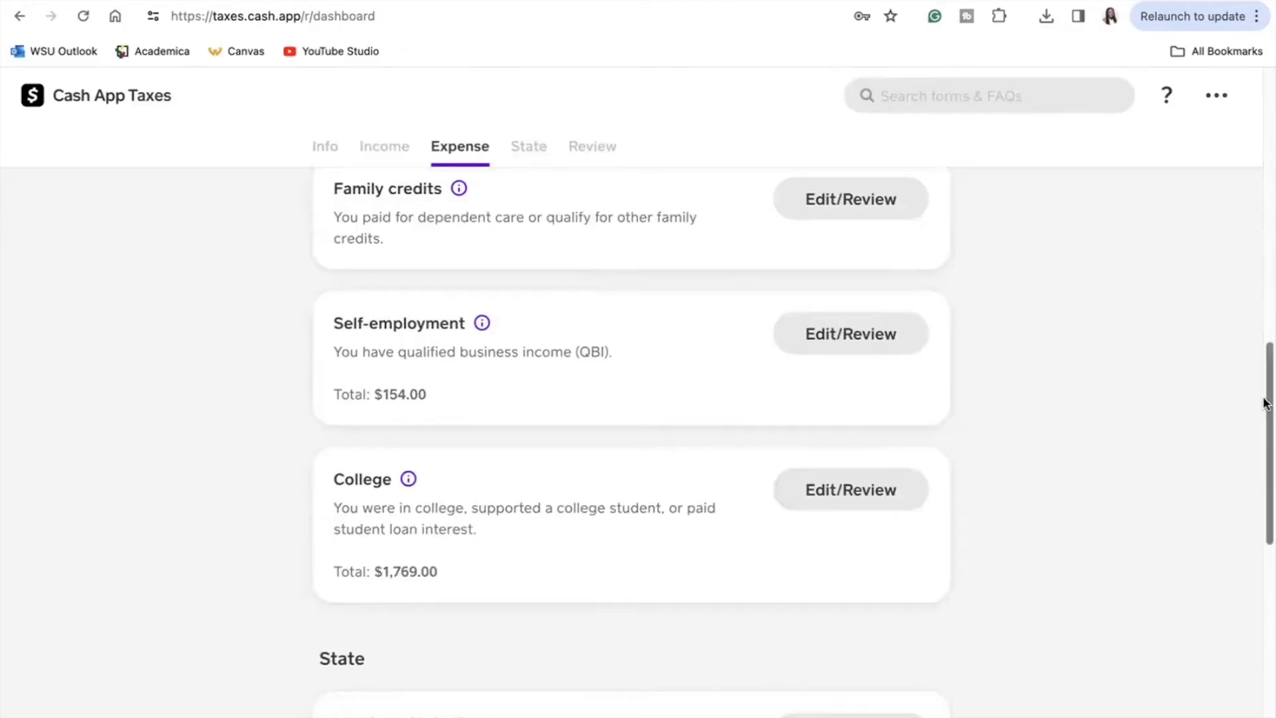
left_click_drag(1265, 402, 1265, 373)
Step: Search '1098t' and go to the Education Credits section
left_click(992, 110)
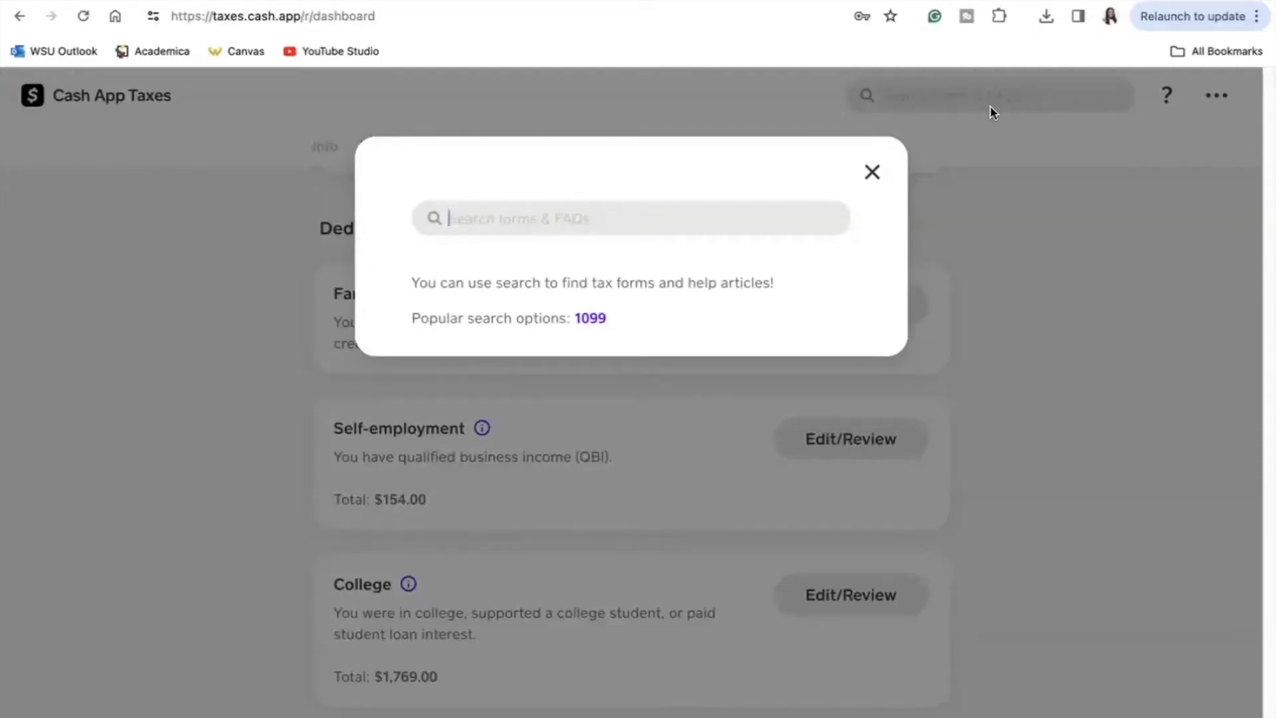
type("1")
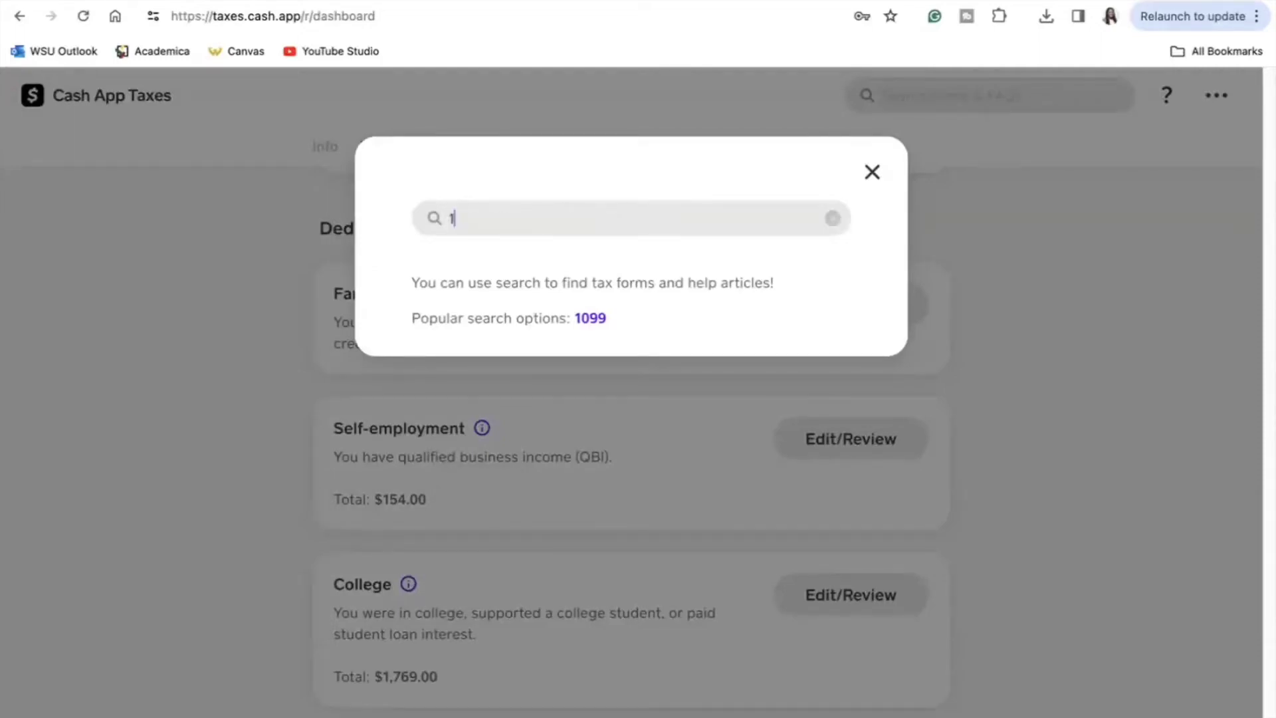
type("098t")
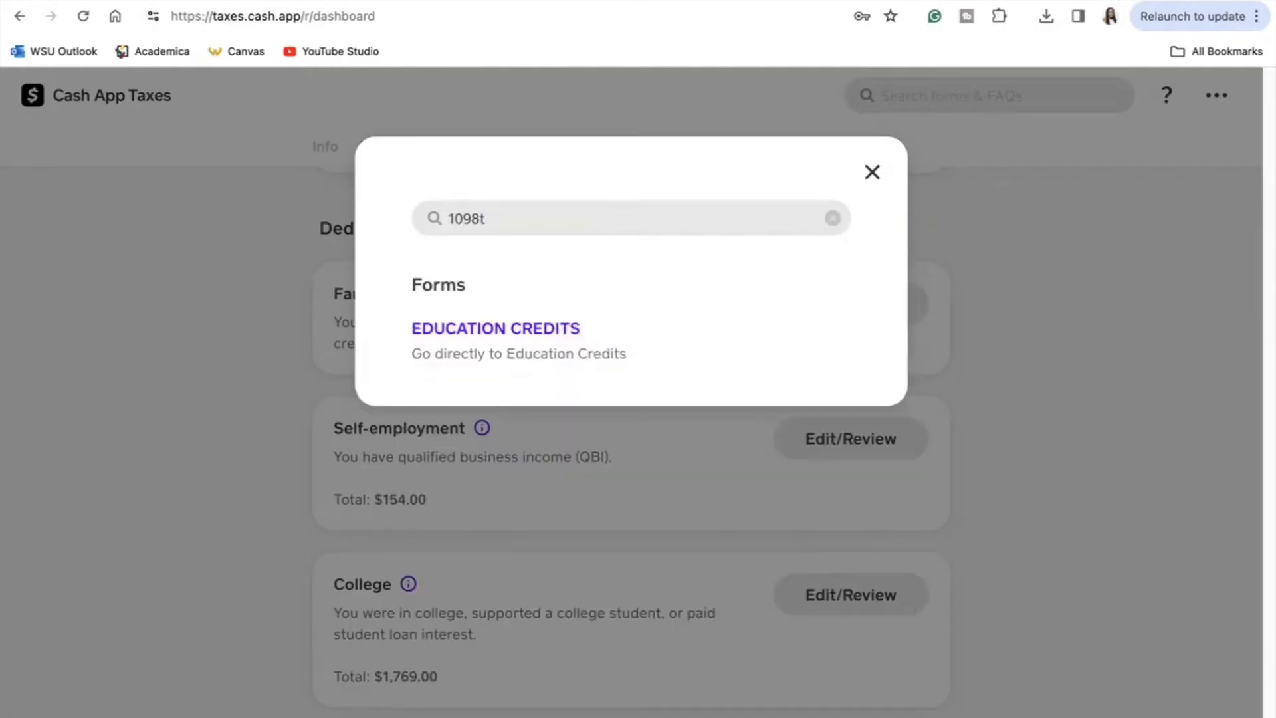
left_click(542, 336)
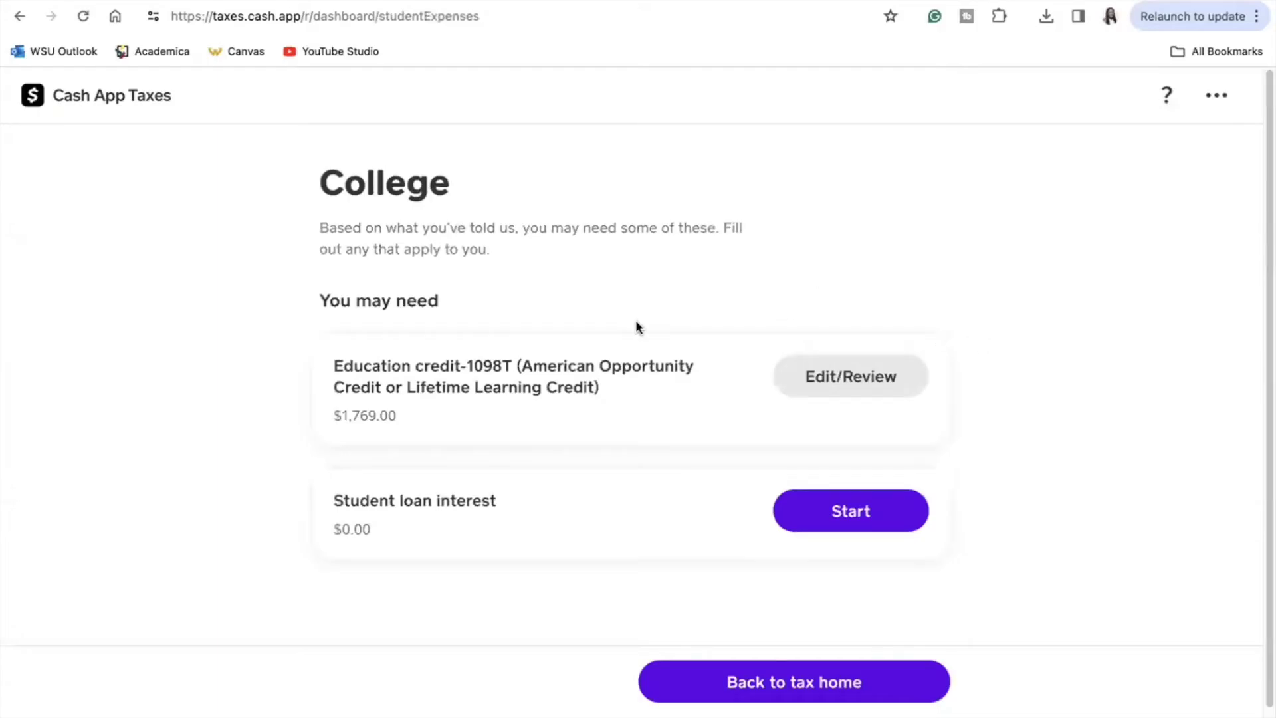
Step: Edit the student's $1,769.00 education expense entry and read help on choosing credits
left_click(828, 377)
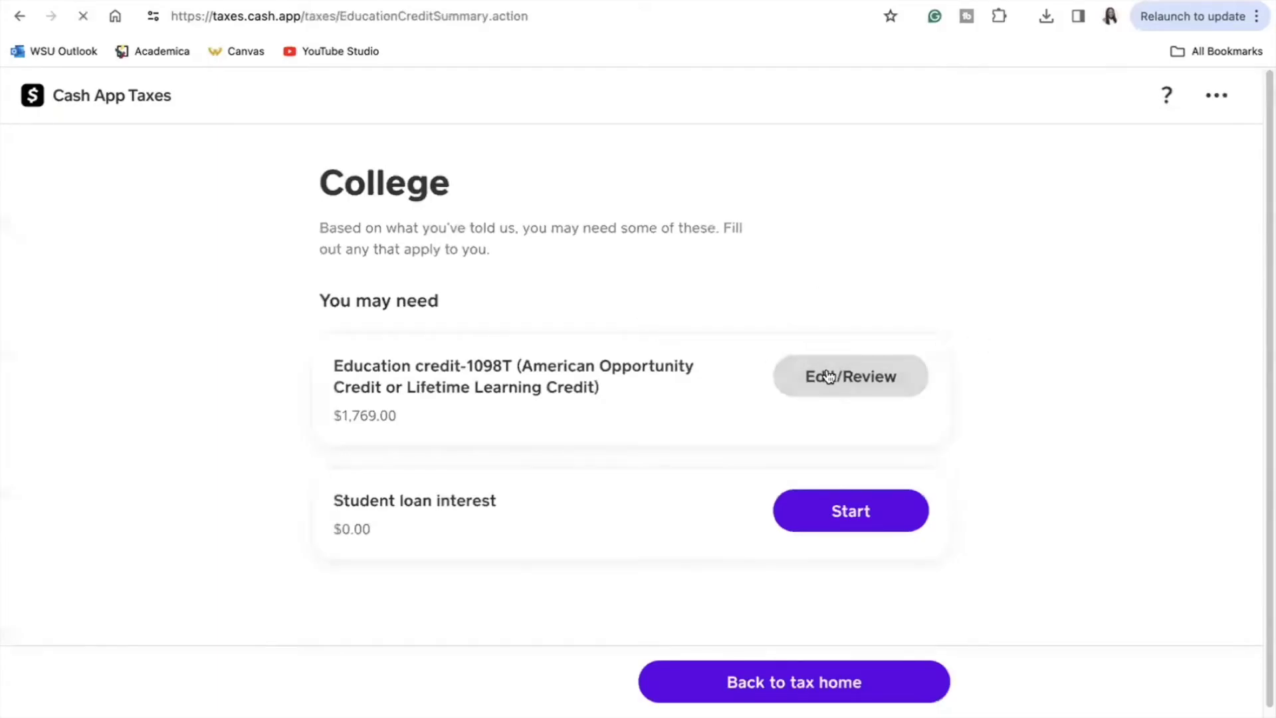
left_click(929, 286)
left_click(858, 319)
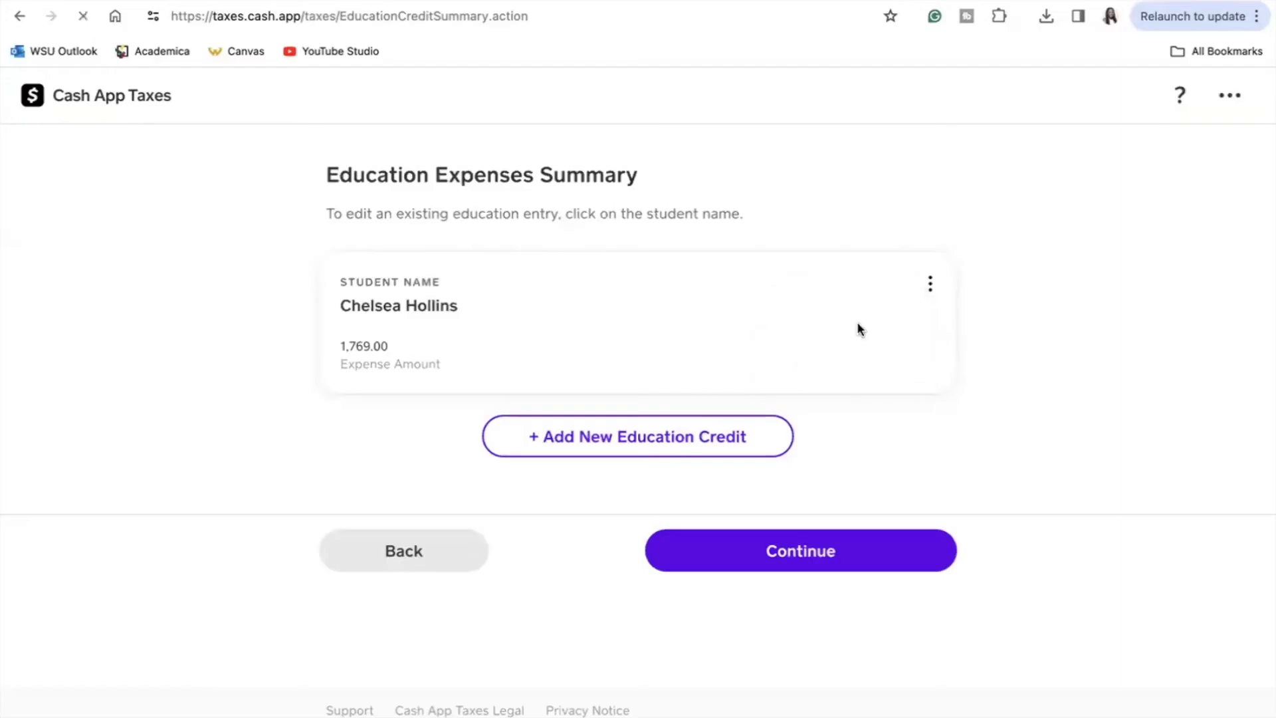
scroll(1243, 216, "down", 6)
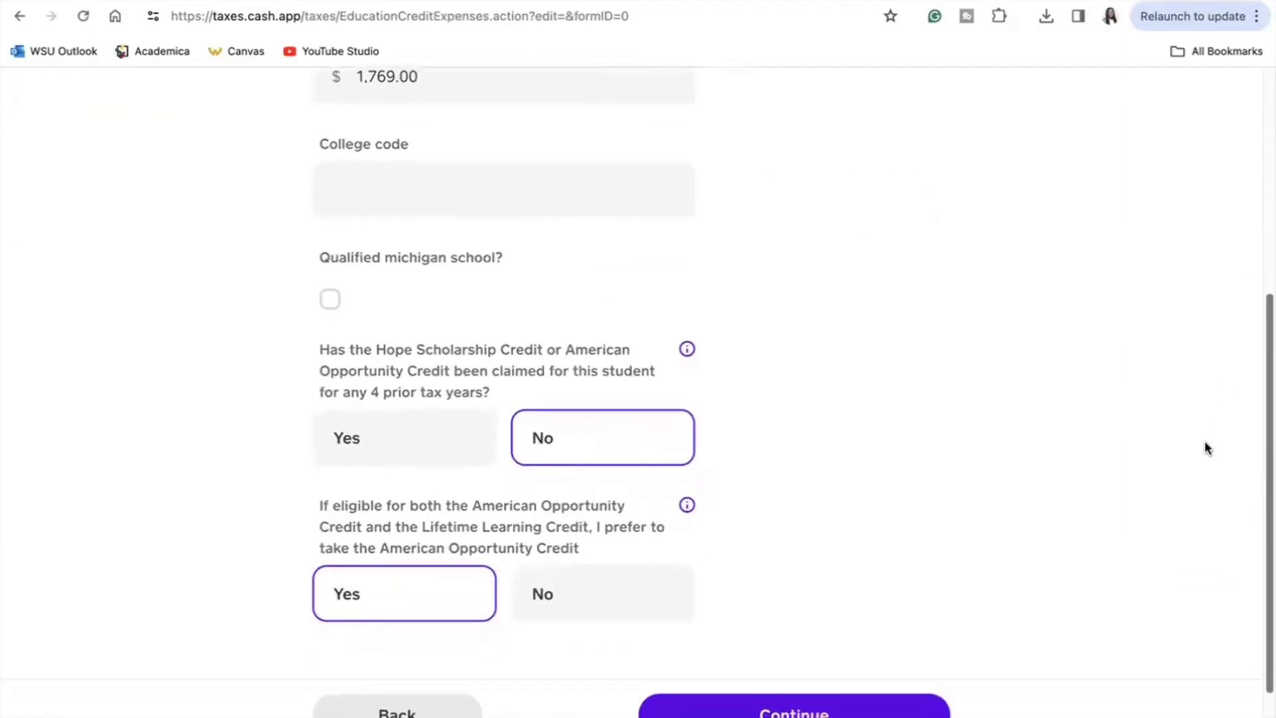
left_click(686, 506)
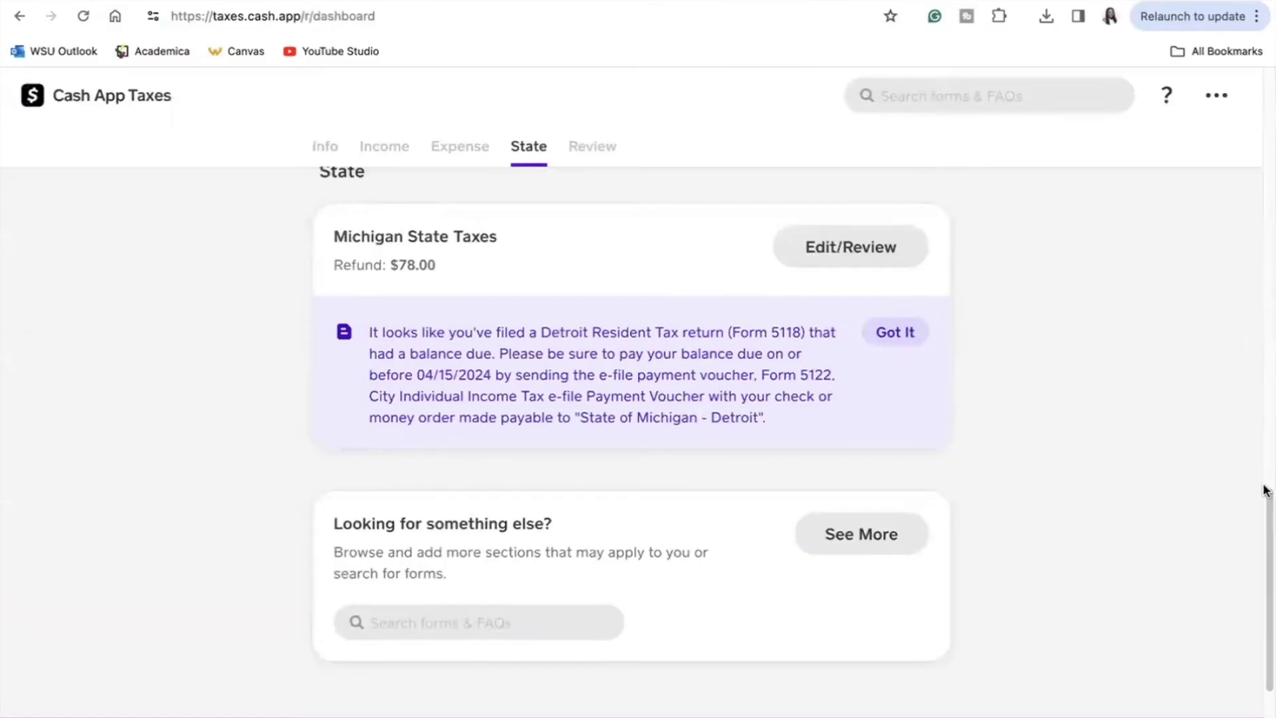
Step: Start the Review and File check and edit the business's general information
left_click_drag(1265, 490, 1265, 580)
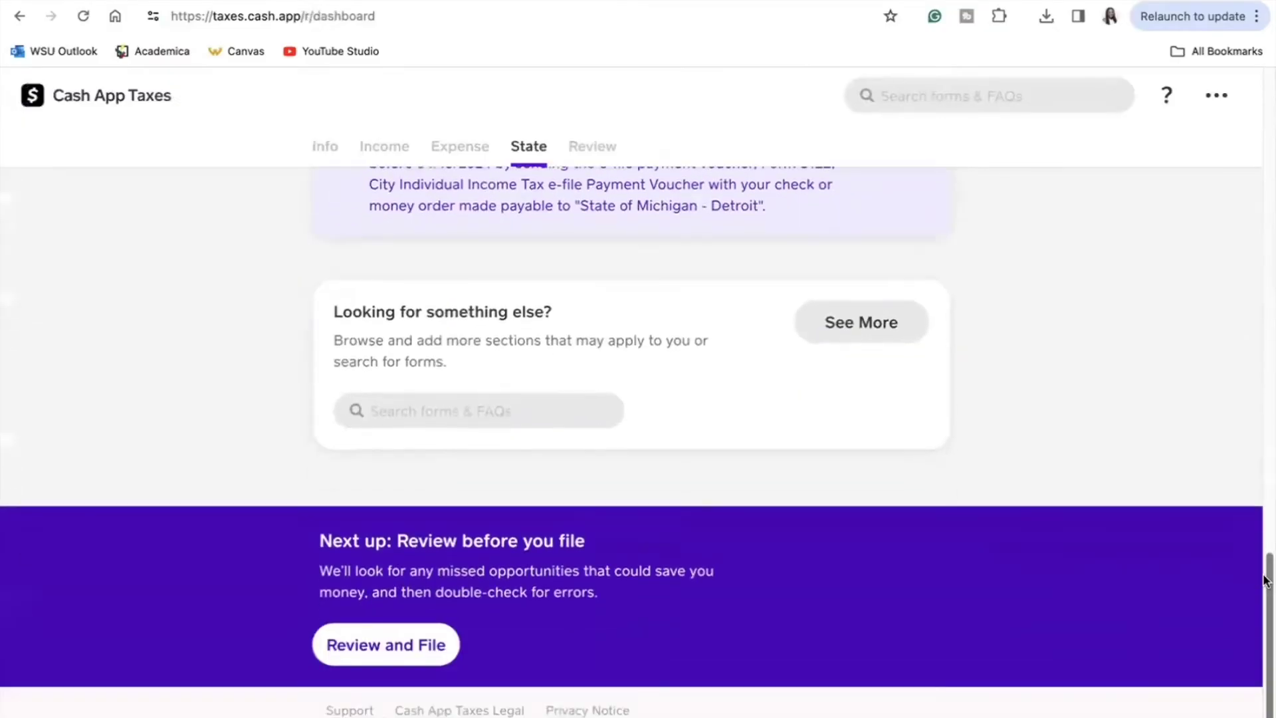
left_click(373, 646)
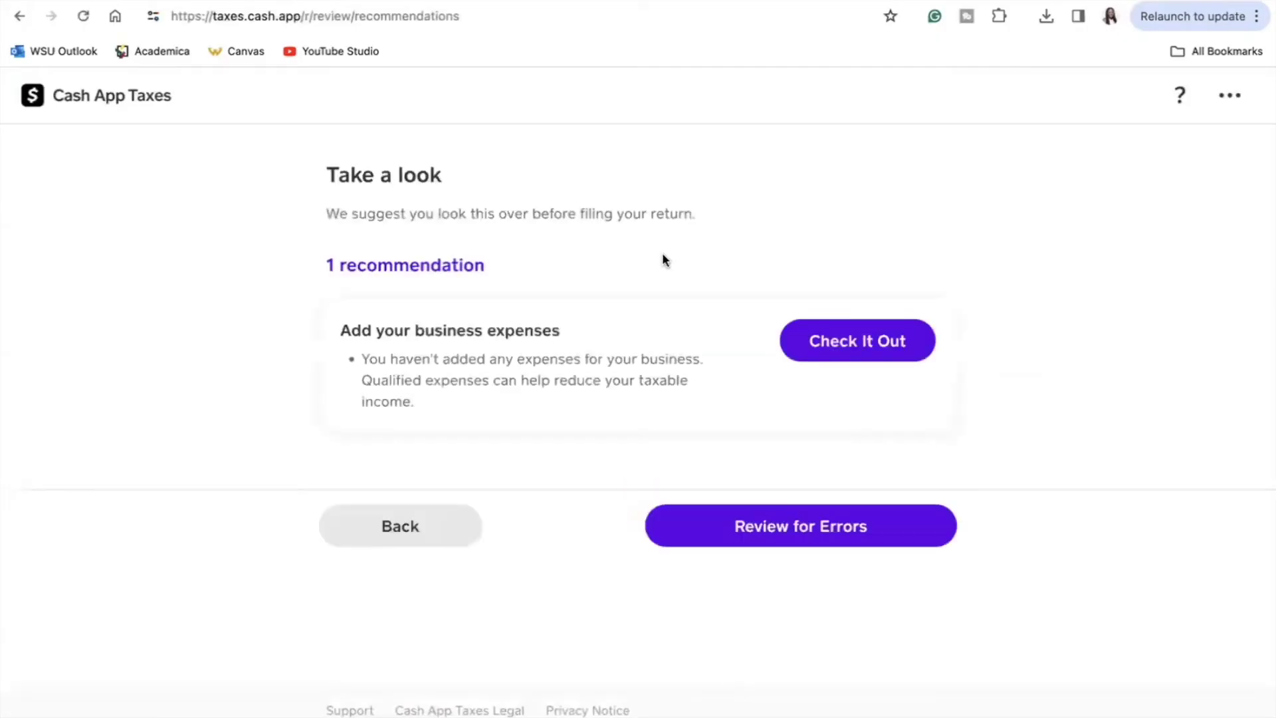
left_click(858, 340)
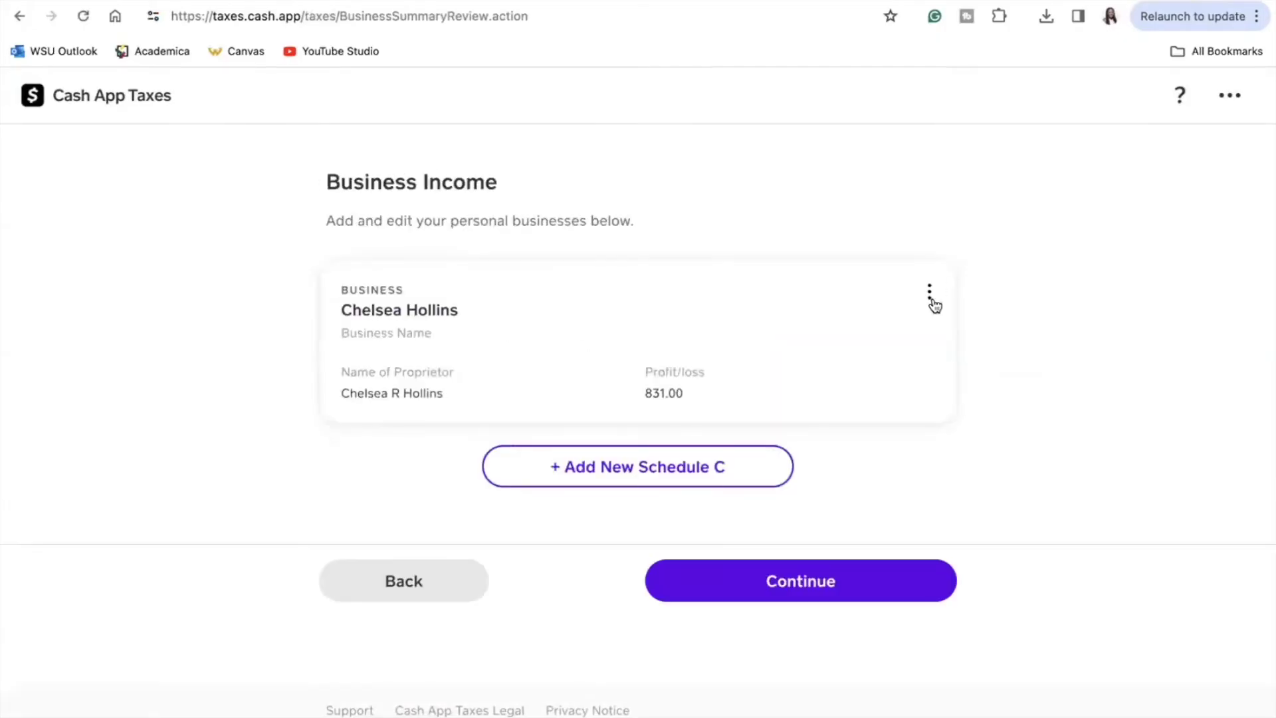
left_click(929, 296)
left_click(832, 325)
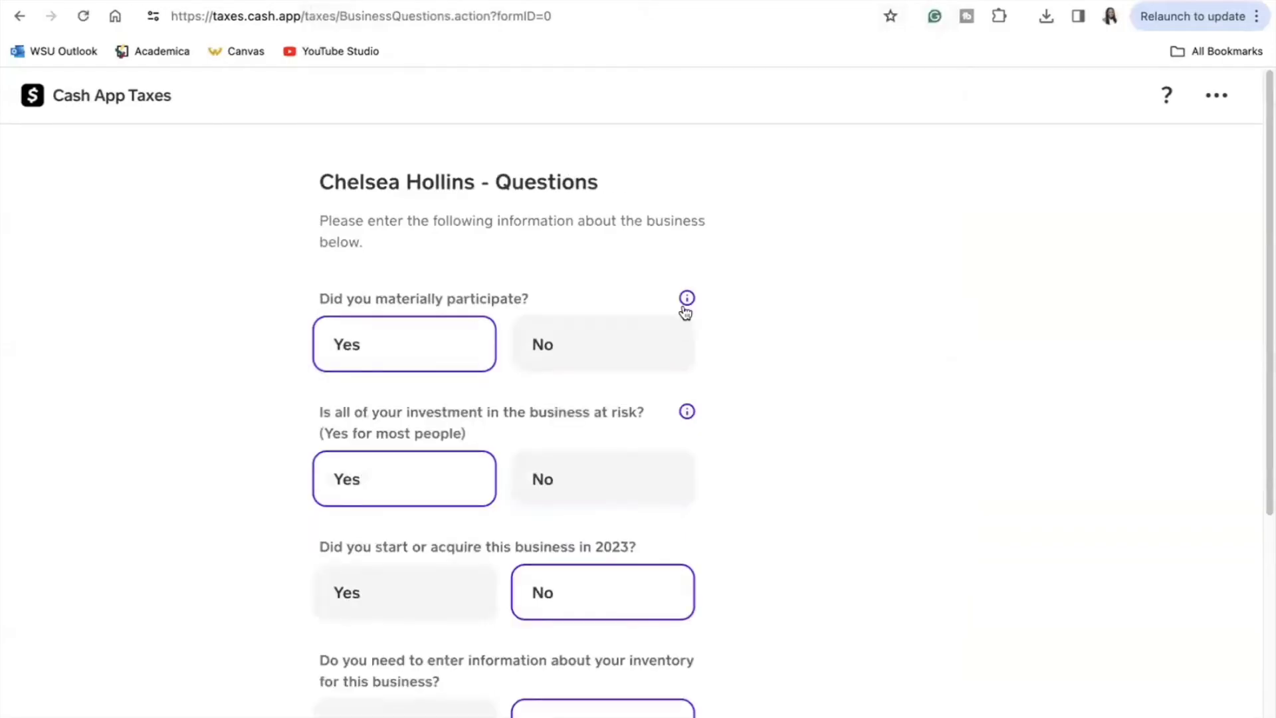
Step: Resolve the Qualified Business Income error and recheck the return for errors
left_click(685, 299)
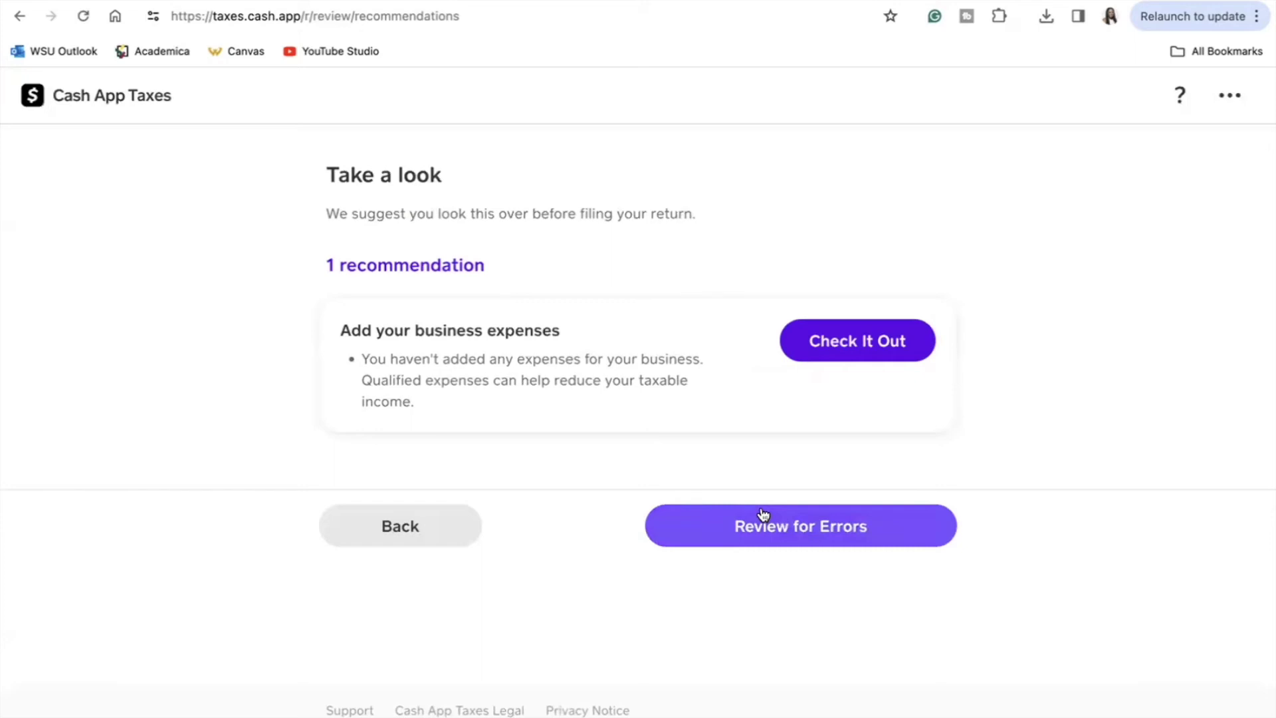
left_click(763, 516)
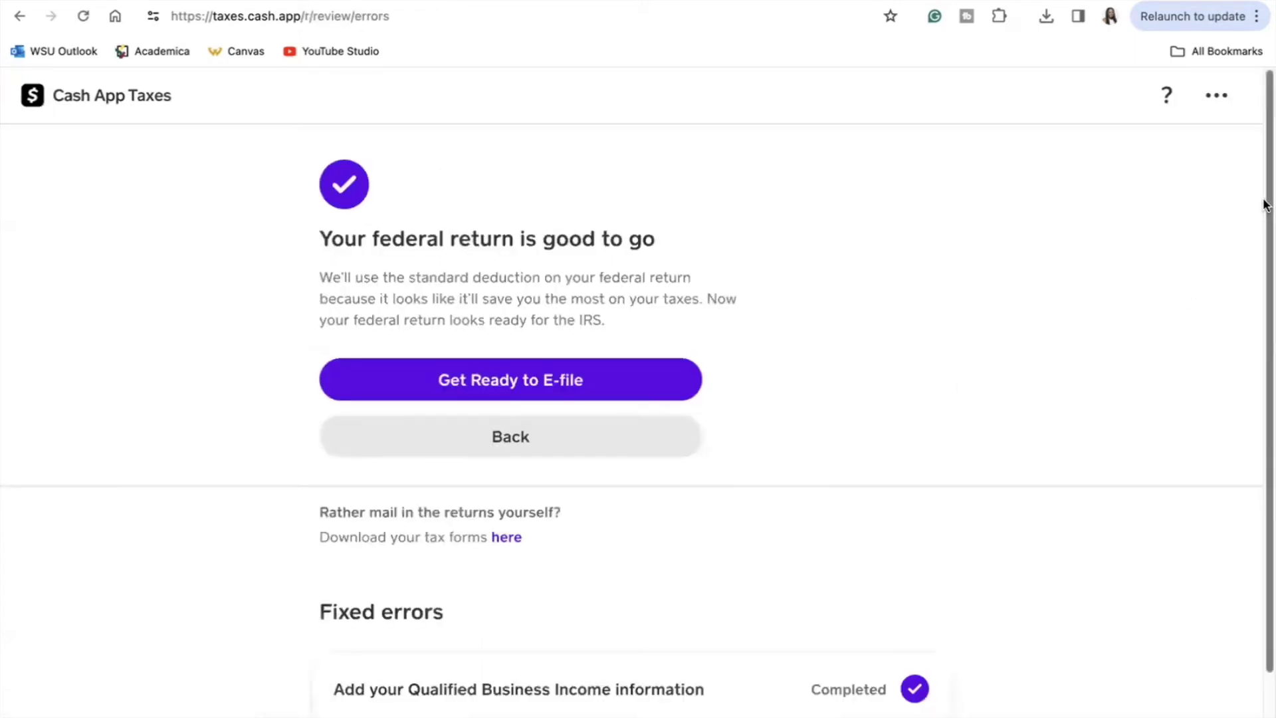
scroll(1250, 251, "down", 2)
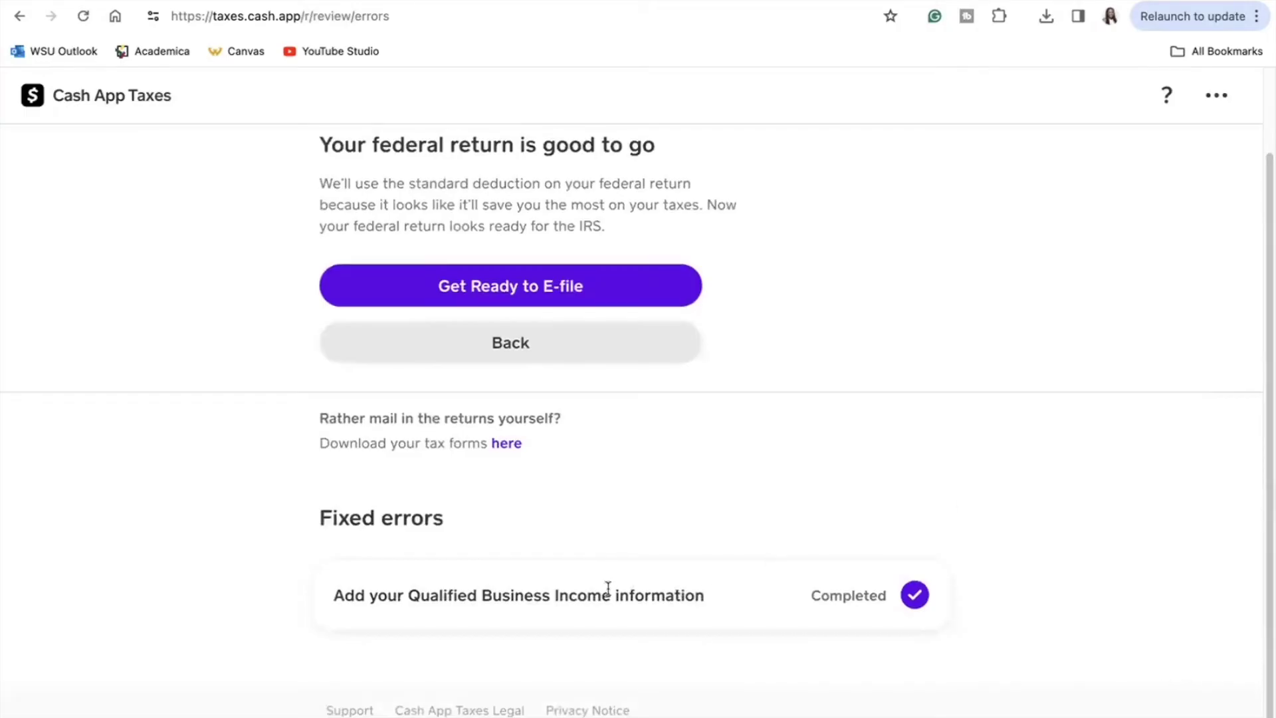
left_click_drag(611, 595, 402, 599)
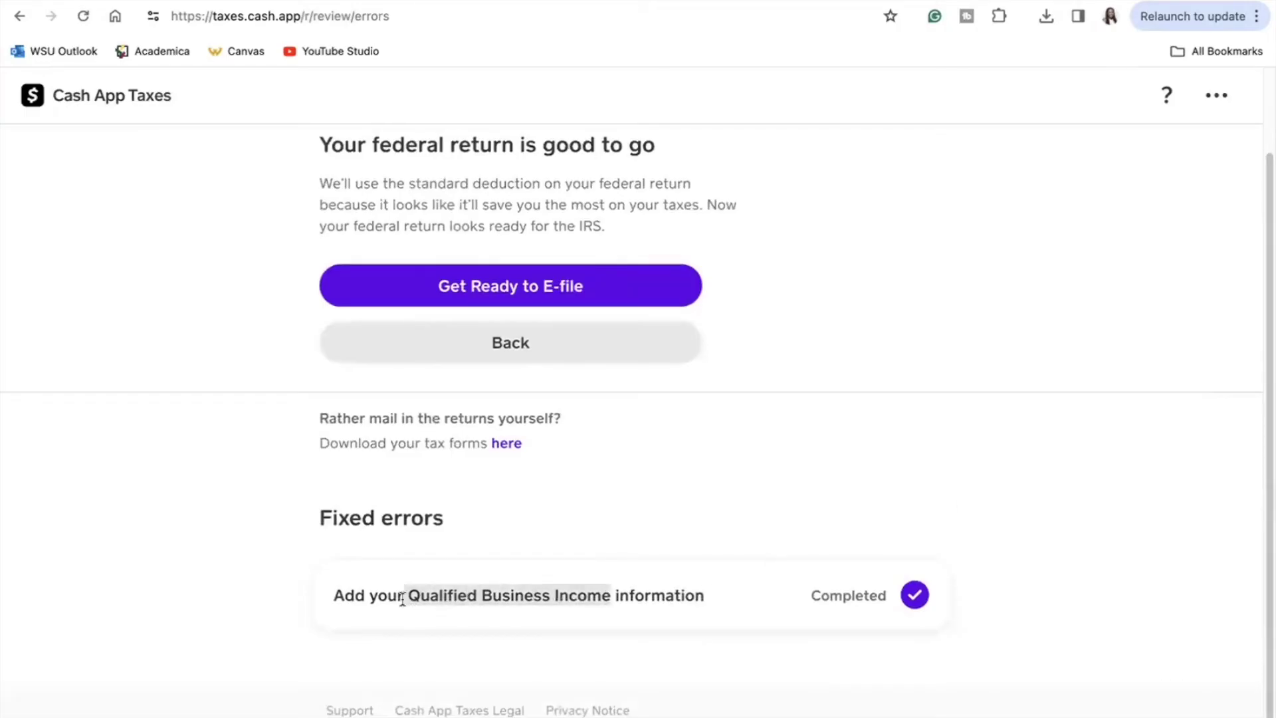
Step: Proceed to the ID Check and choose Michigan as the driver license's issuing state
left_click(631, 295)
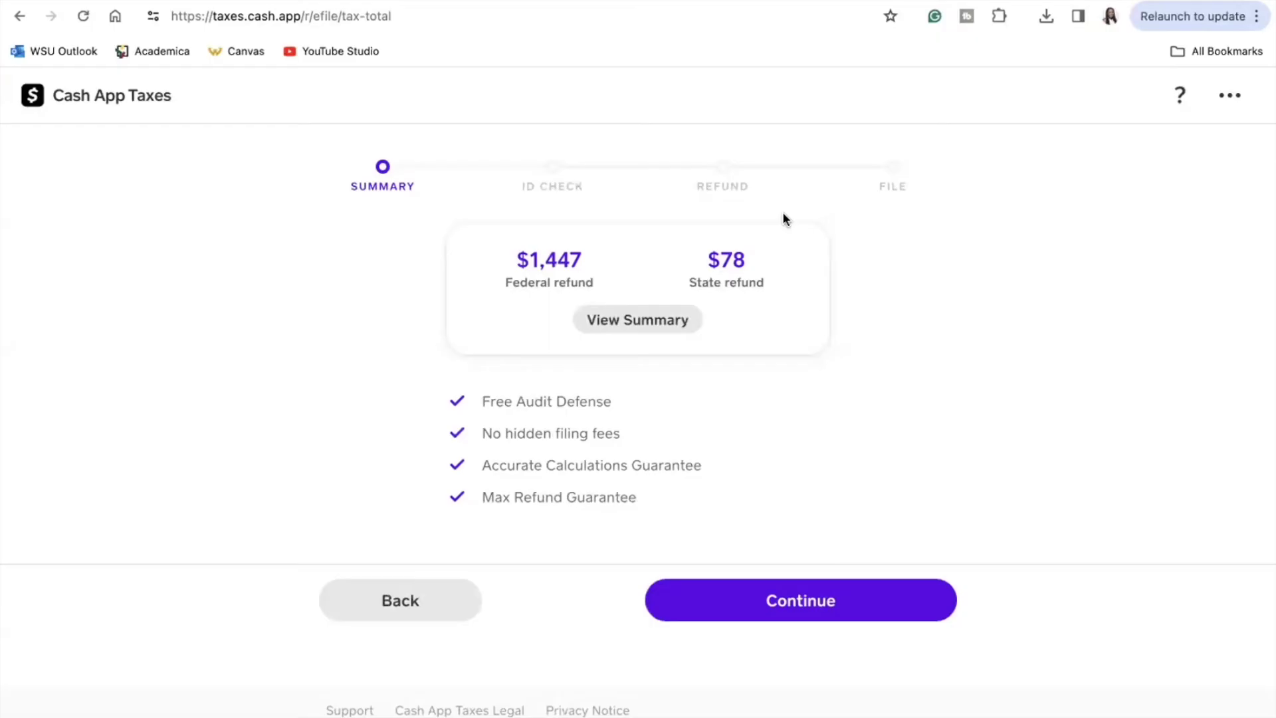
left_click(739, 609)
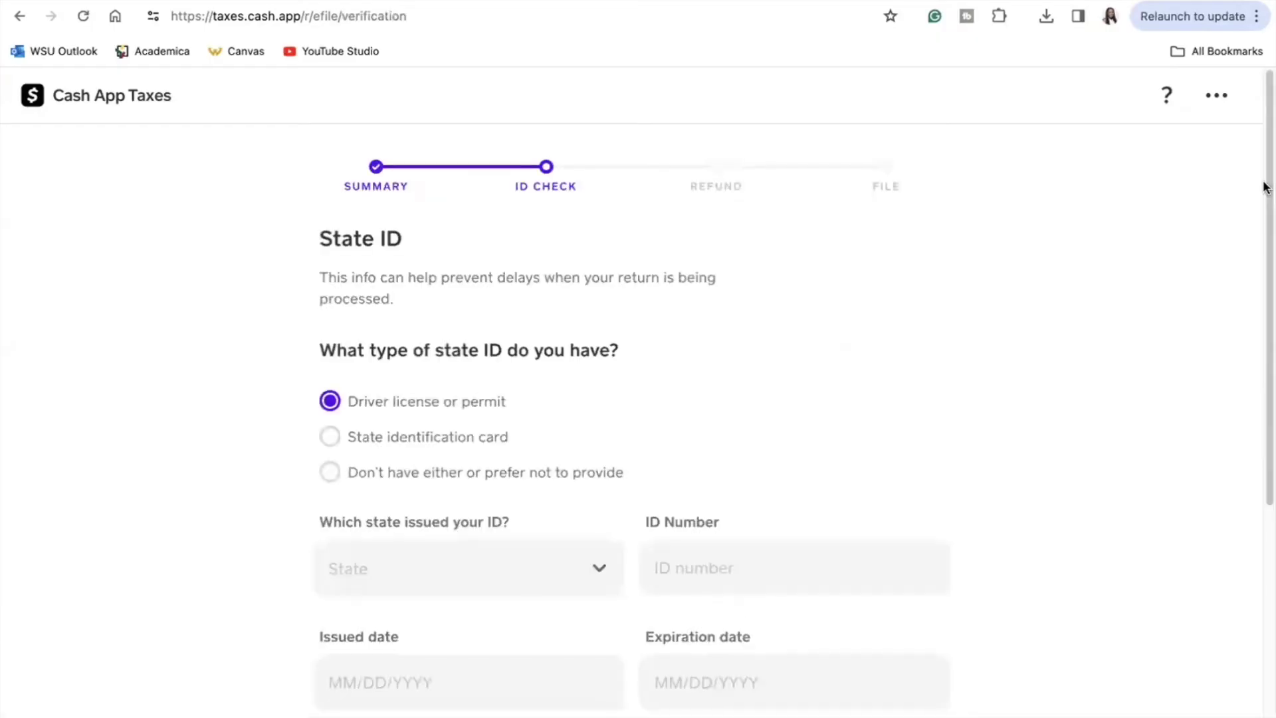
scroll(1266, 232, "down", 3)
mouse_move(1266, 231)
left_mouse_down()
mouse_move(1245, 429)
mouse_move(1266, 207)
left_mouse_up()
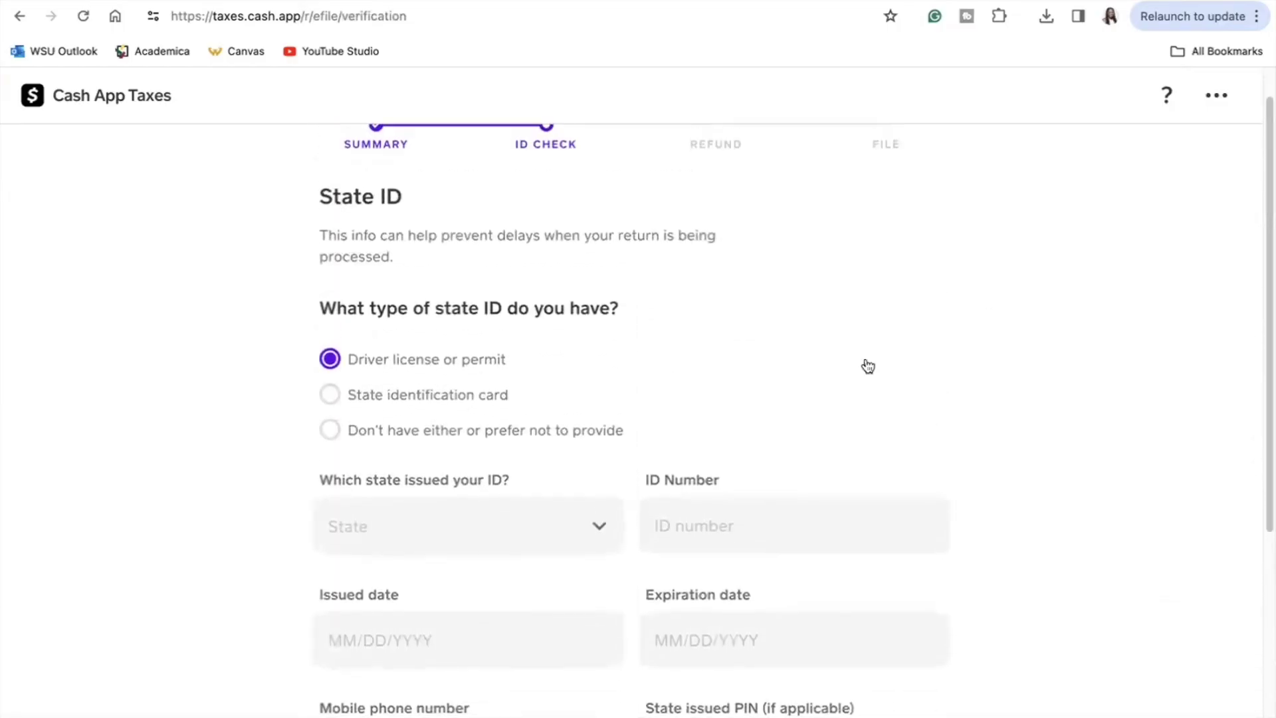
left_click(564, 529)
scroll(564, 529, "down", 10)
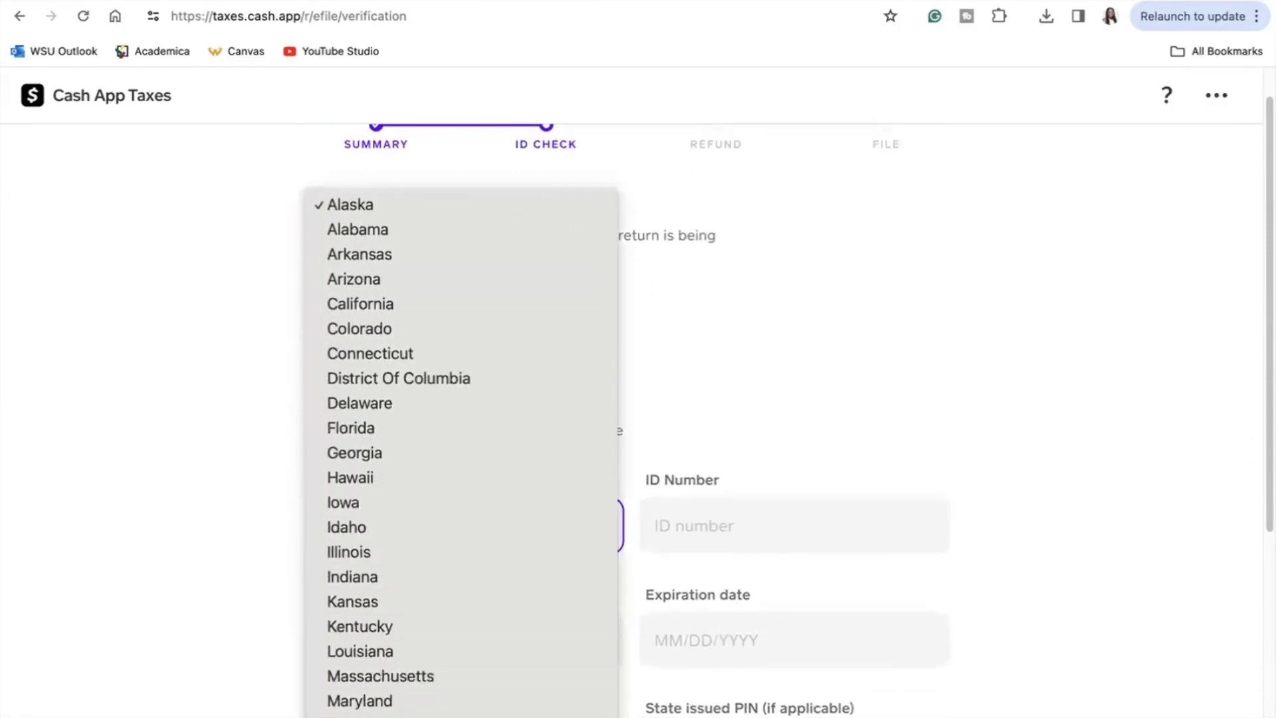
left_click(480, 447)
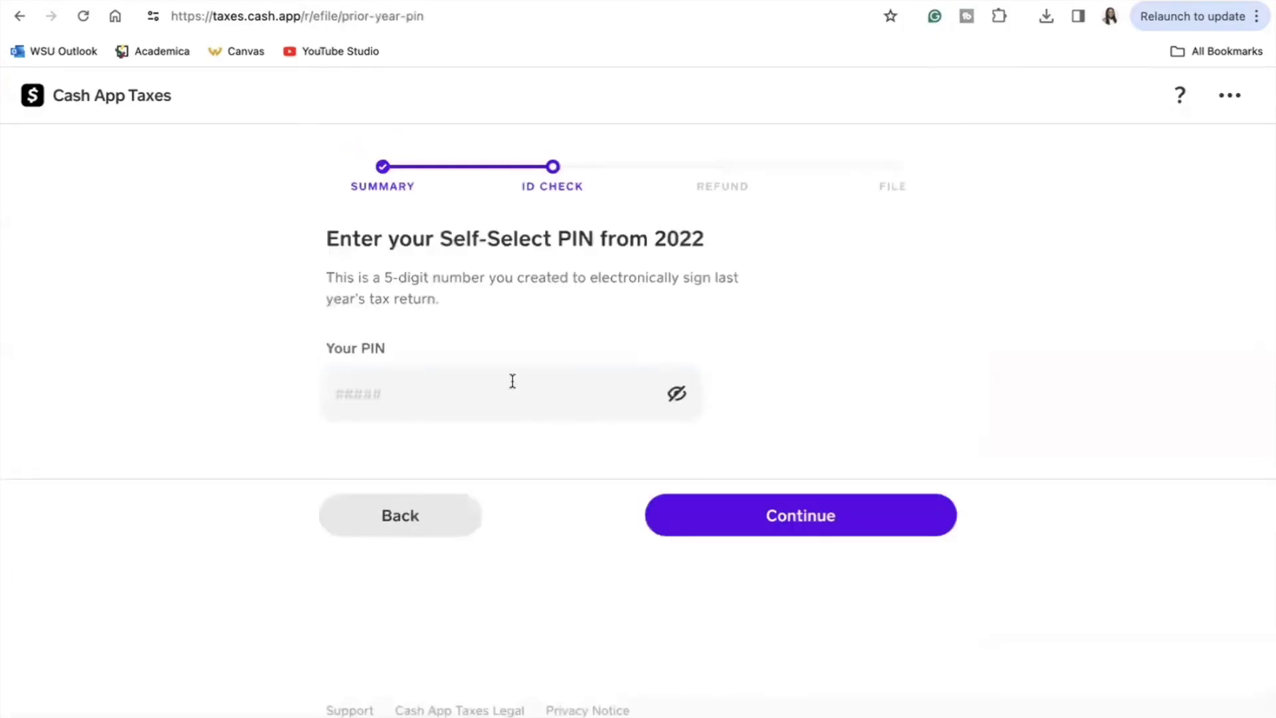
Step: Try entering last year's PIN, then return to the identity verification choices
left_click(512, 402)
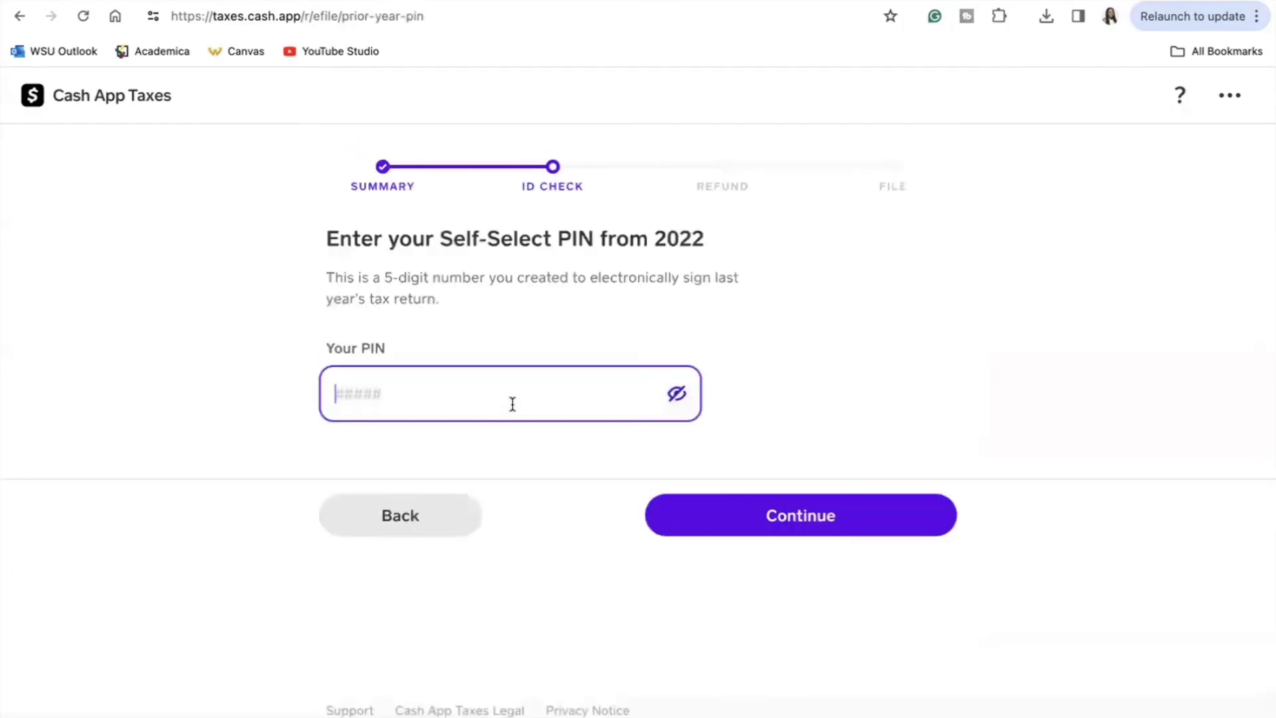
left_click(425, 512)
left_click(426, 509)
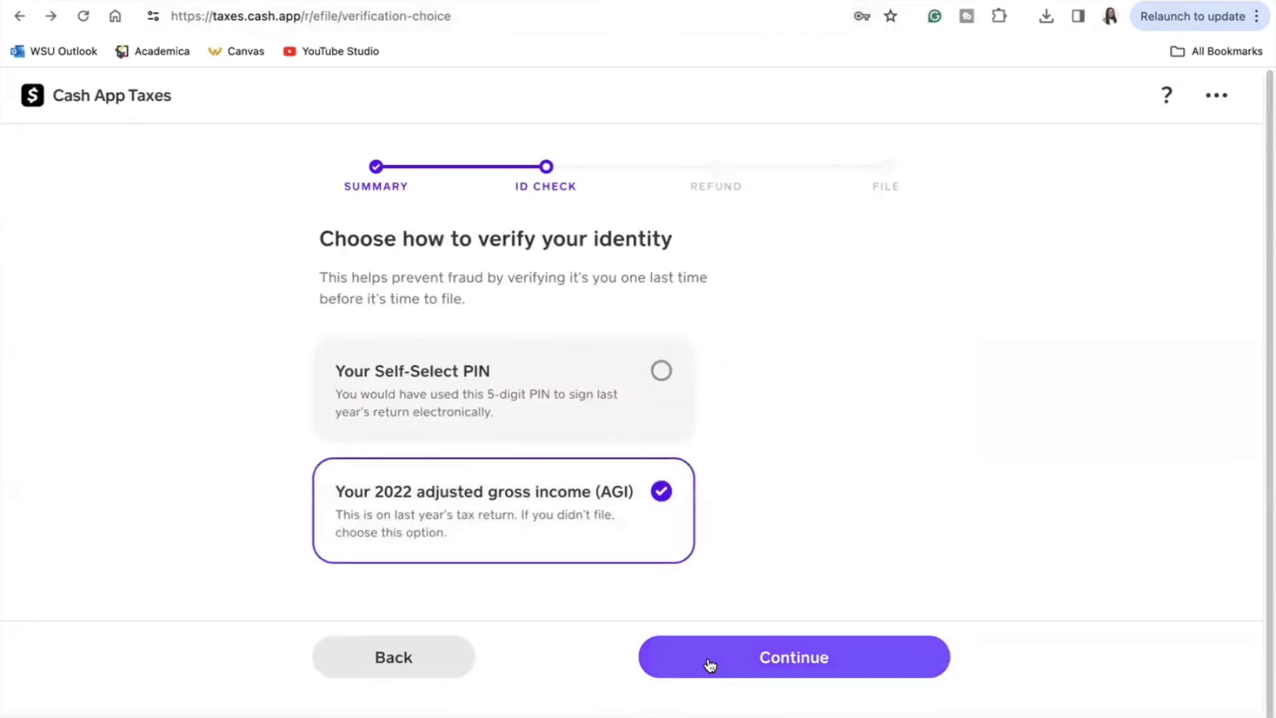
Step: Verify identity with the five-digit 2022 Self-Select PIN and continue to refund options
left_click(617, 417)
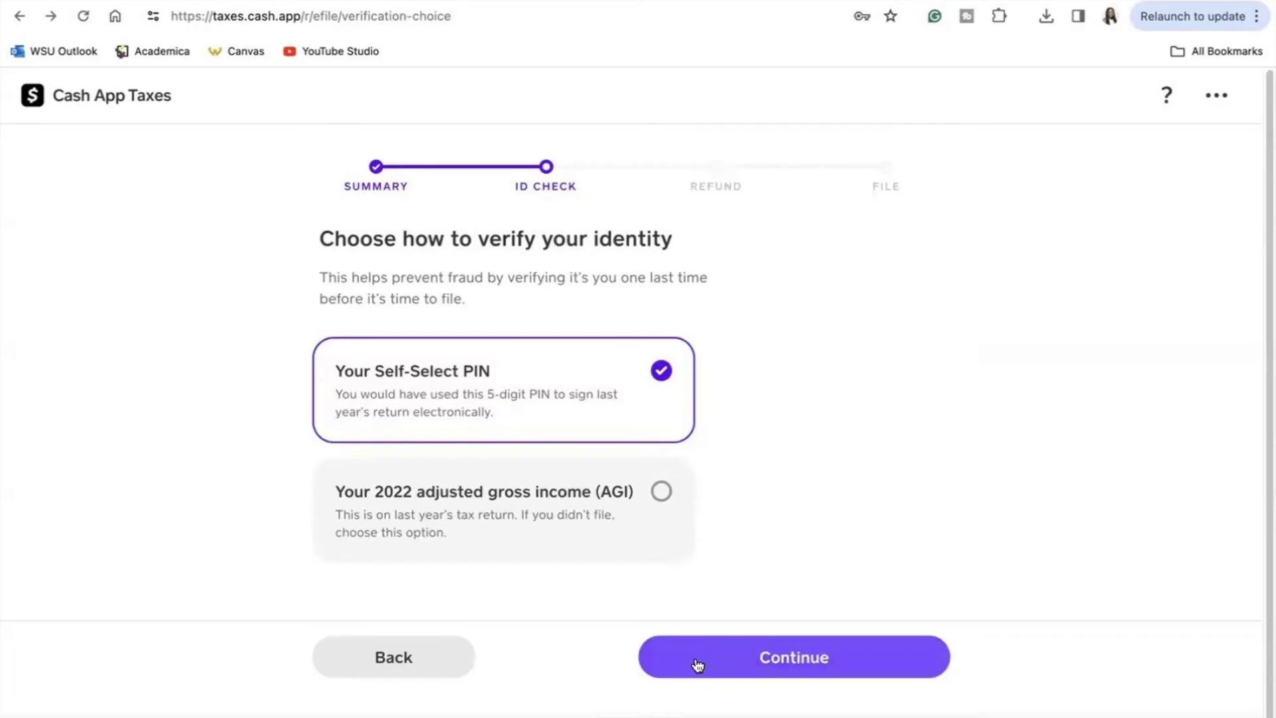
left_click(698, 665)
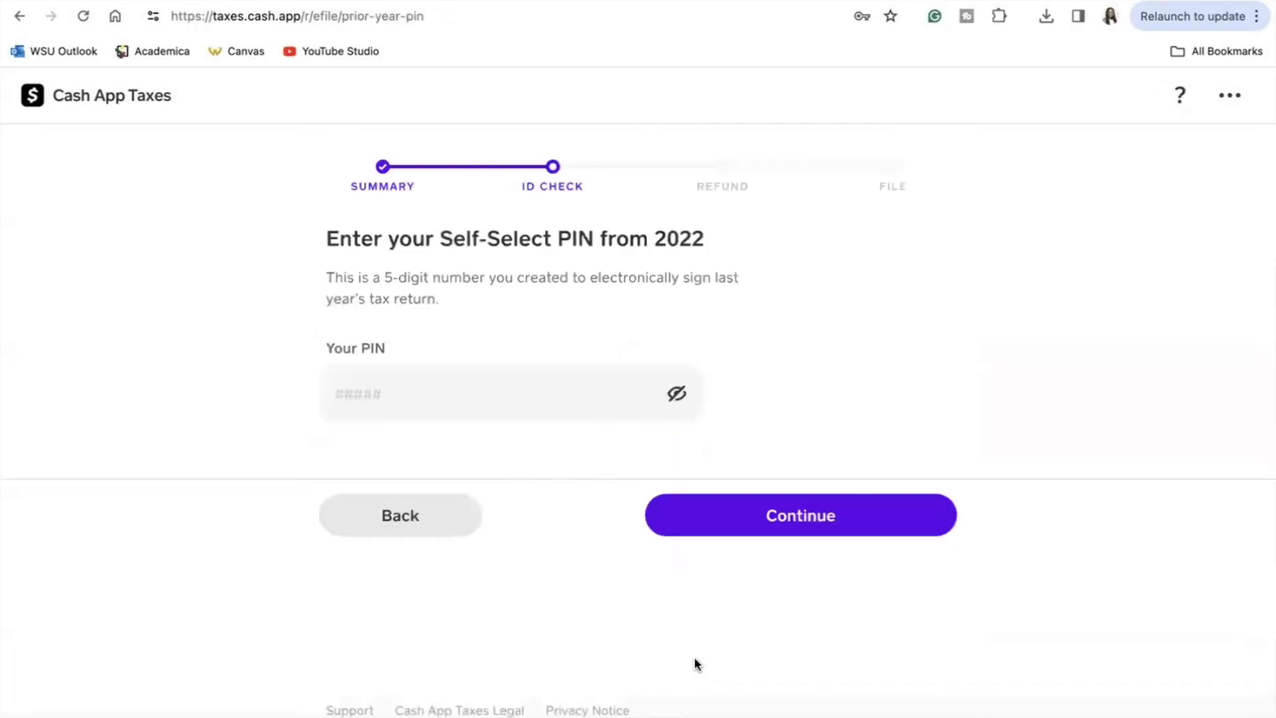
left_click(507, 411)
type("*****")
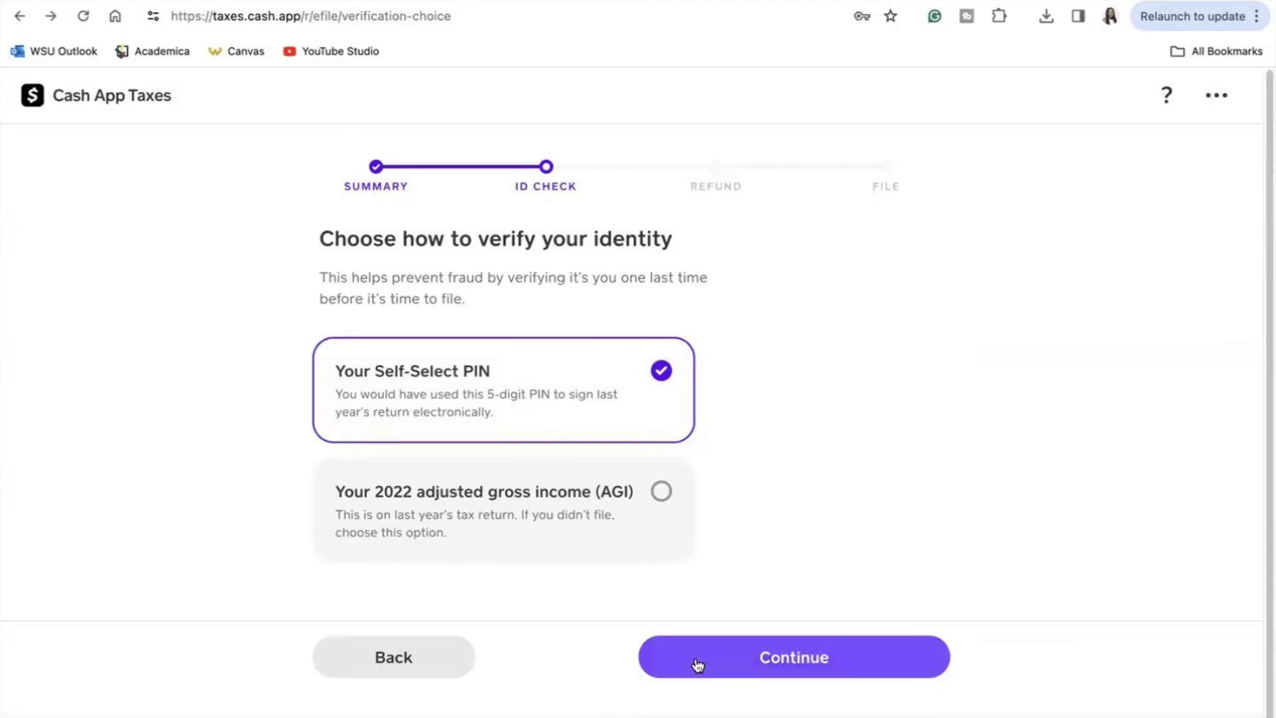
left_click(696, 665)
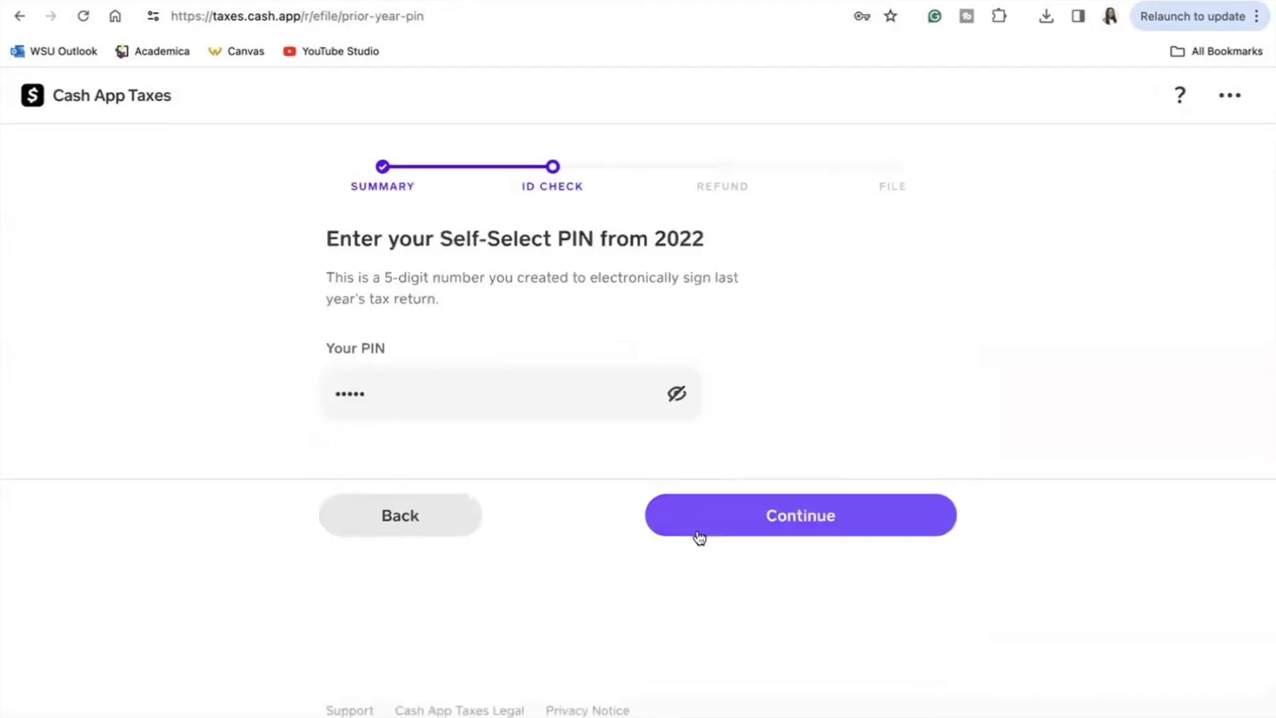
left_click(696, 529)
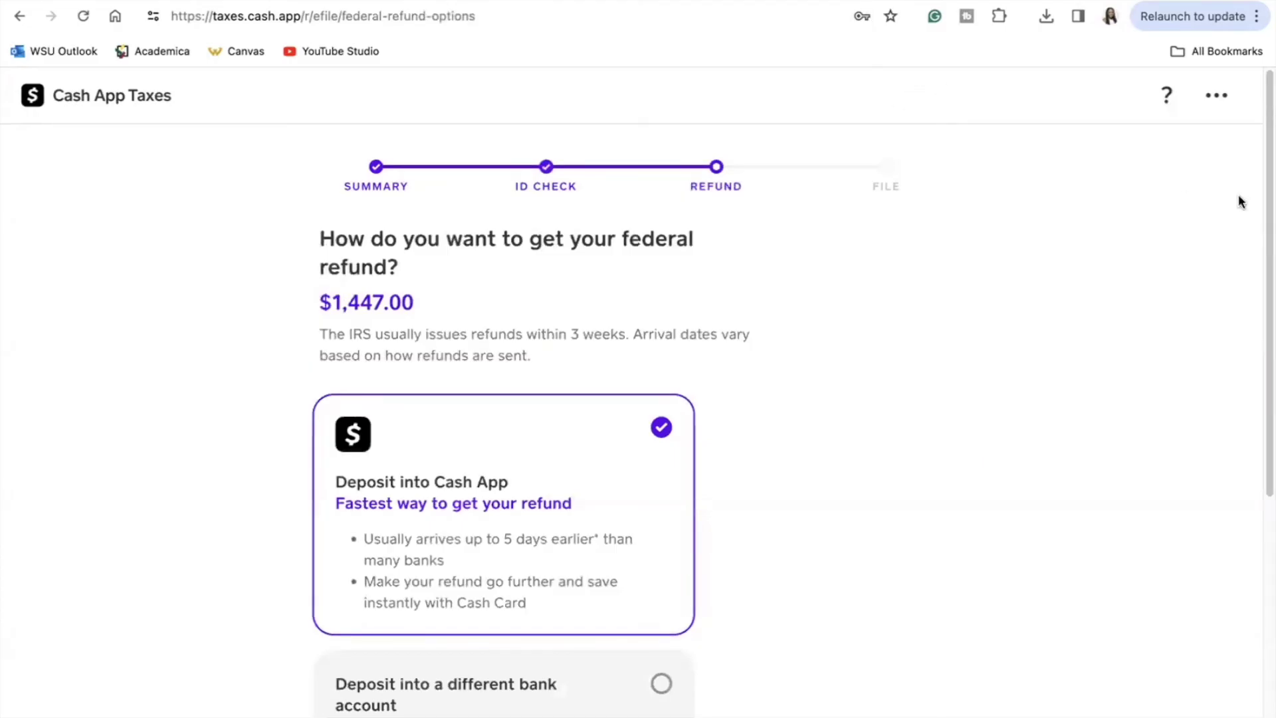
Step: Deposit both the $1,447 federal and $78 state refunds into Cash App
left_click_drag(1263, 206, 1249, 374)
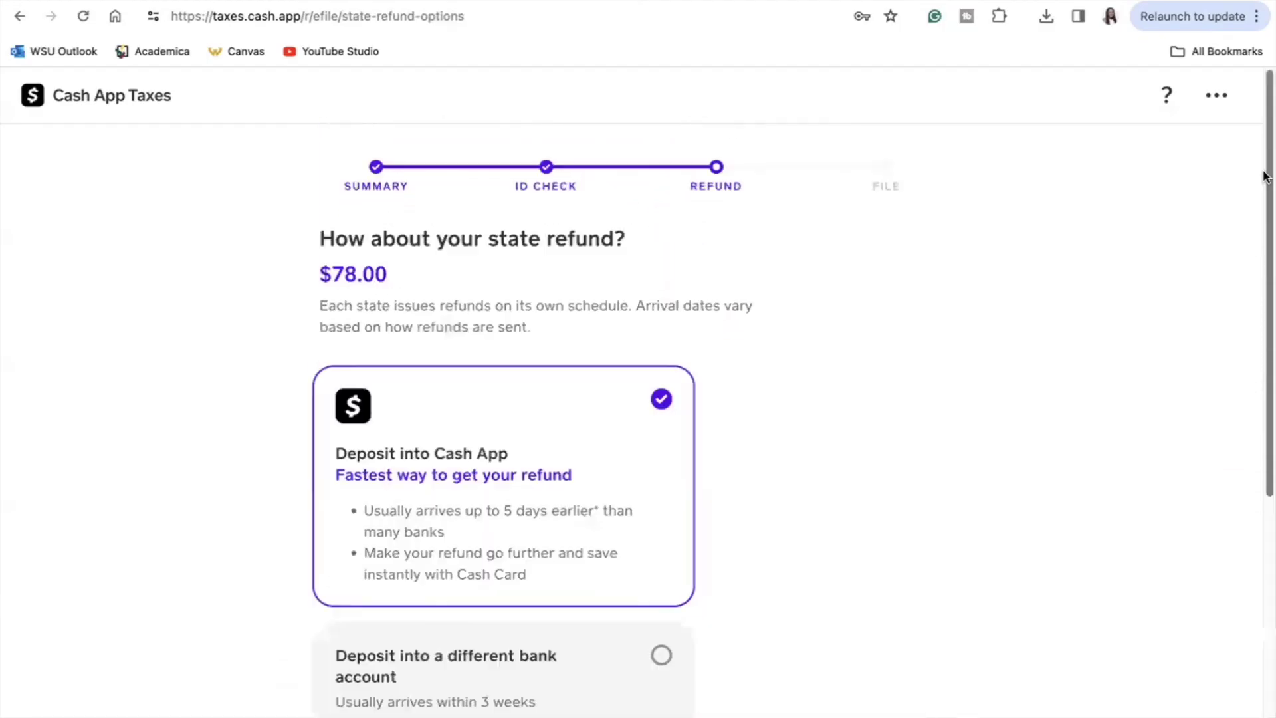
left_click_drag(1265, 171, 1230, 351)
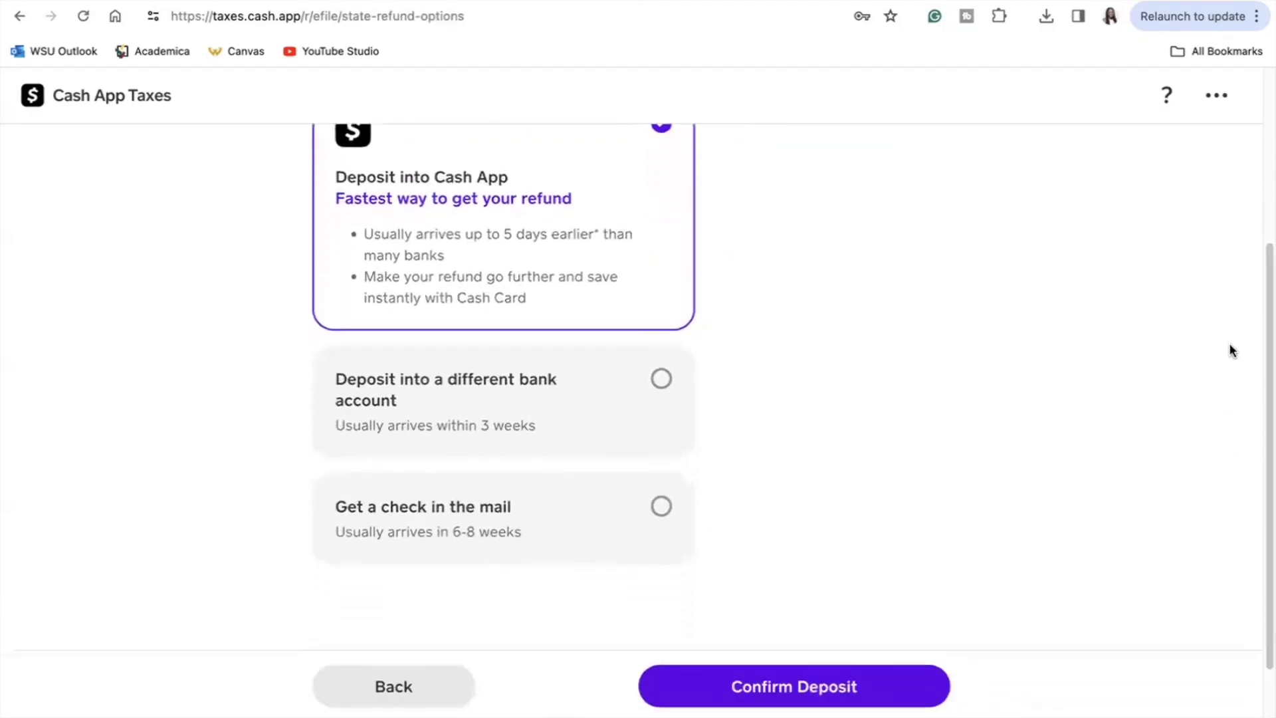
left_click(764, 690)
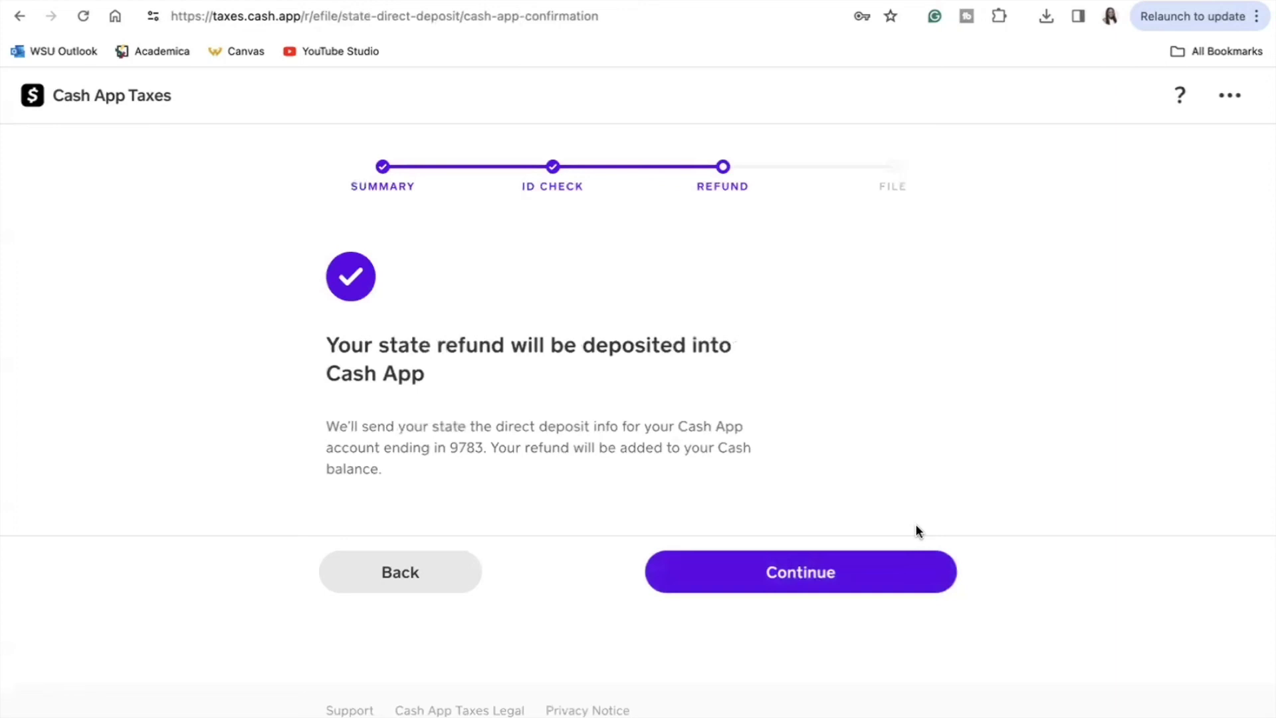
left_click(866, 562)
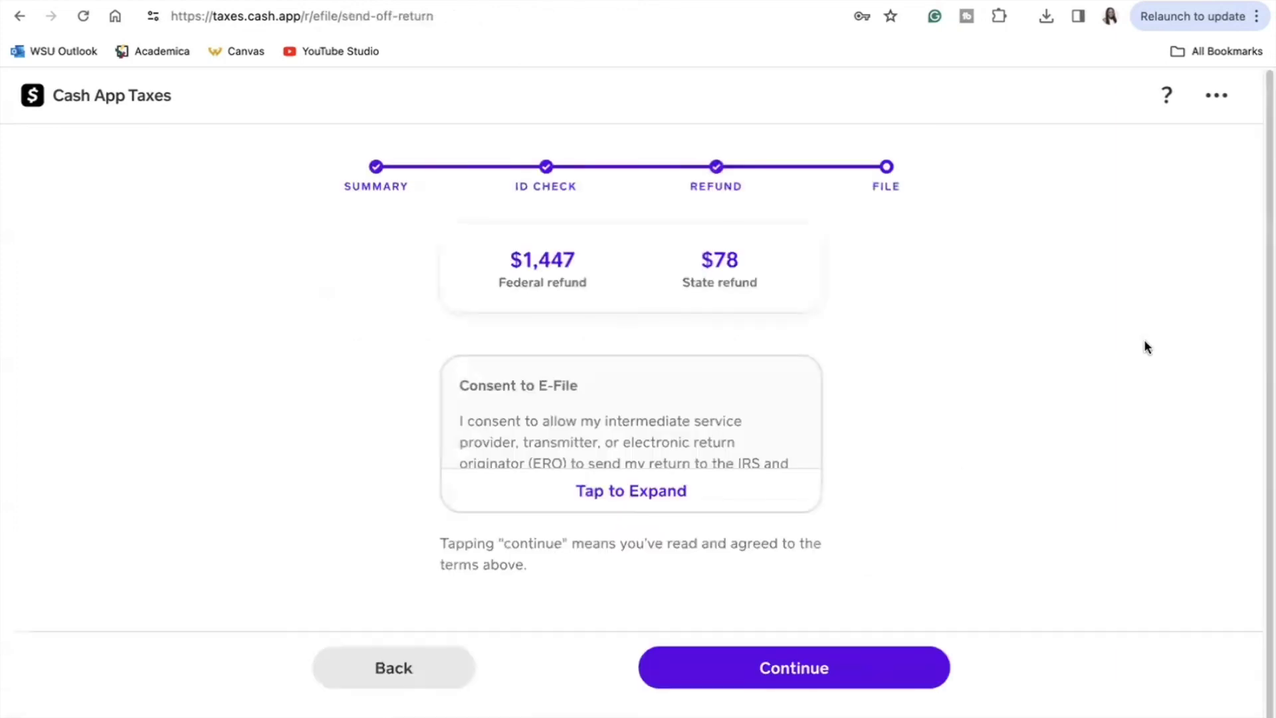
Step: Read the full e-file consent text and close it
left_click(649, 500)
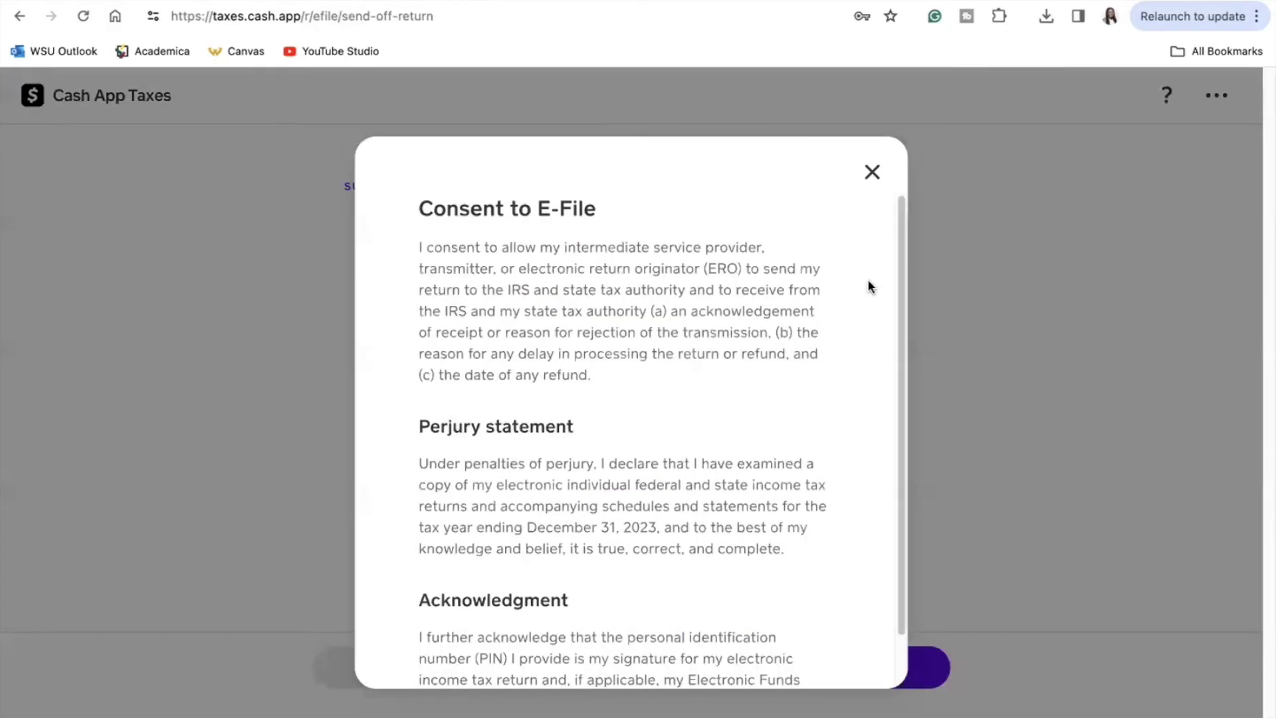
key("Escape")
left_click(744, 667)
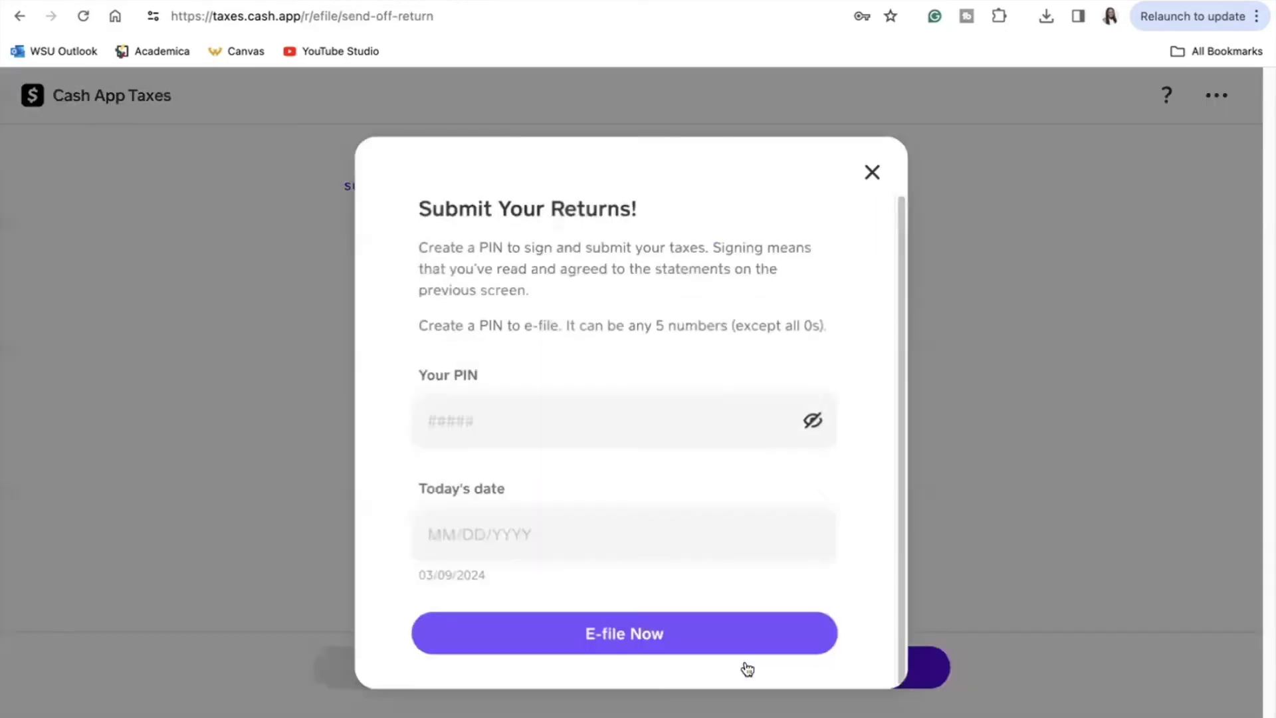
Step: Enter a five-digit signing PIN and today's date, 03/09/2024
left_click(702, 429)
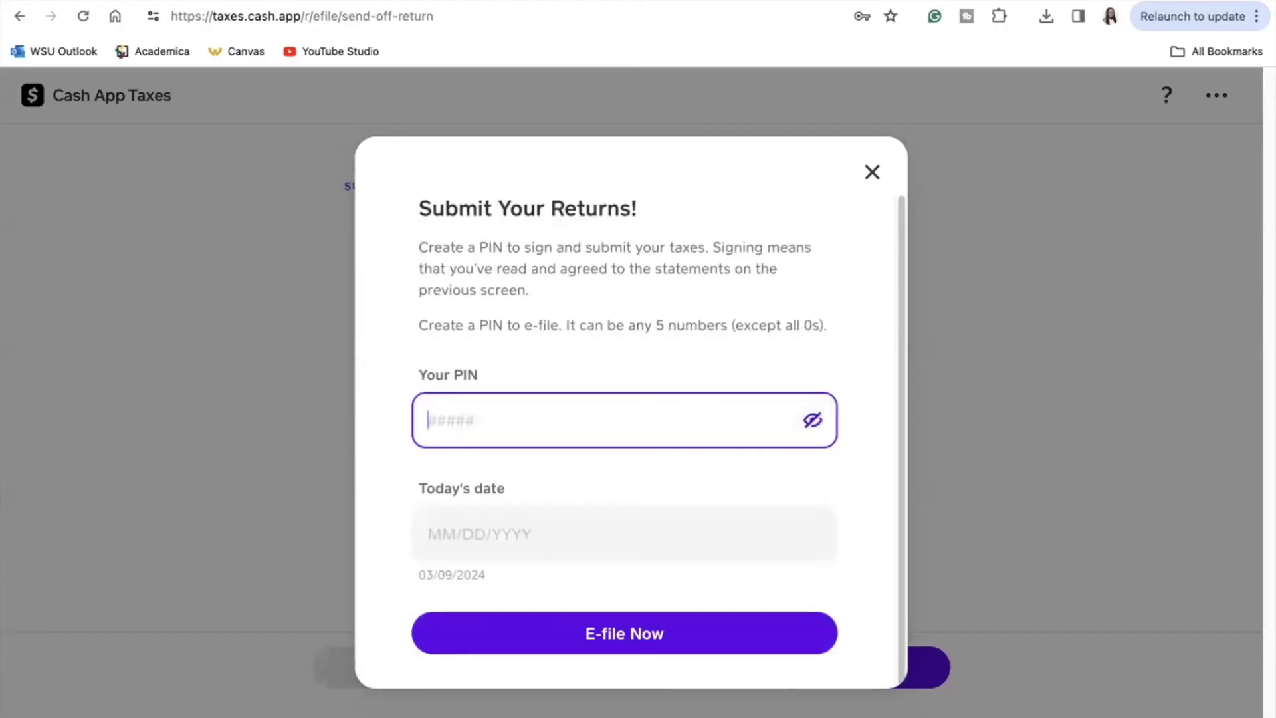
left_click(675, 530)
type("10")
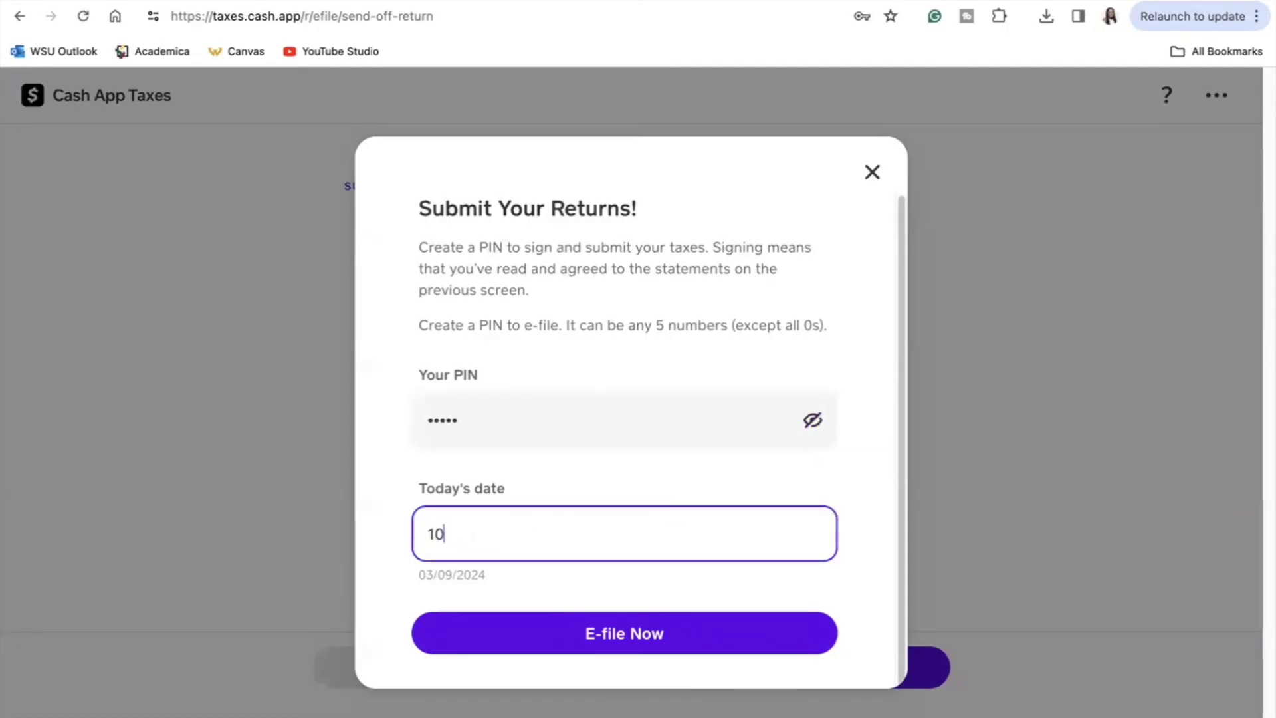
type("/08/")
key("BackSpace")
key("BackSpace")
key("BackSpace")
key("BackSpace")
key("BackSpace")
key("BackSpace")
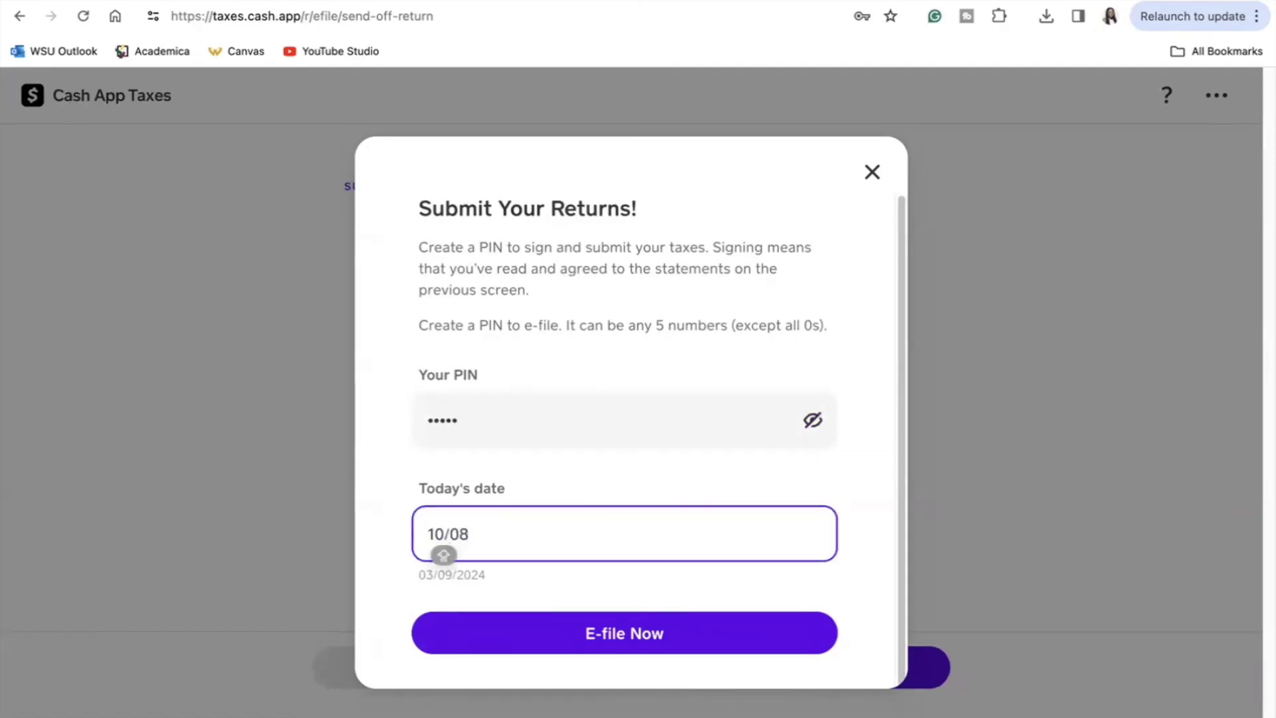
type("03/")
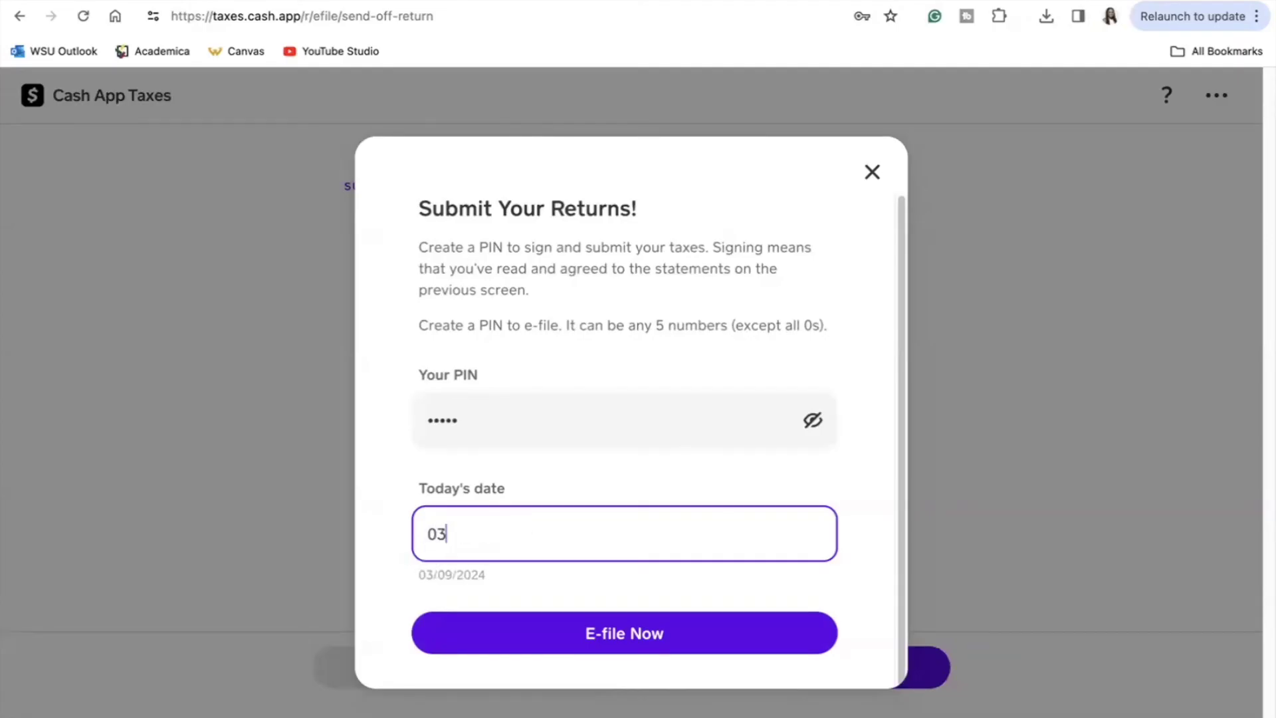
type("09/2024")
Step: E-file the returns, submit a five-star 'Quick and easy!' review, and dismiss the thank-you
left_click(646, 646)
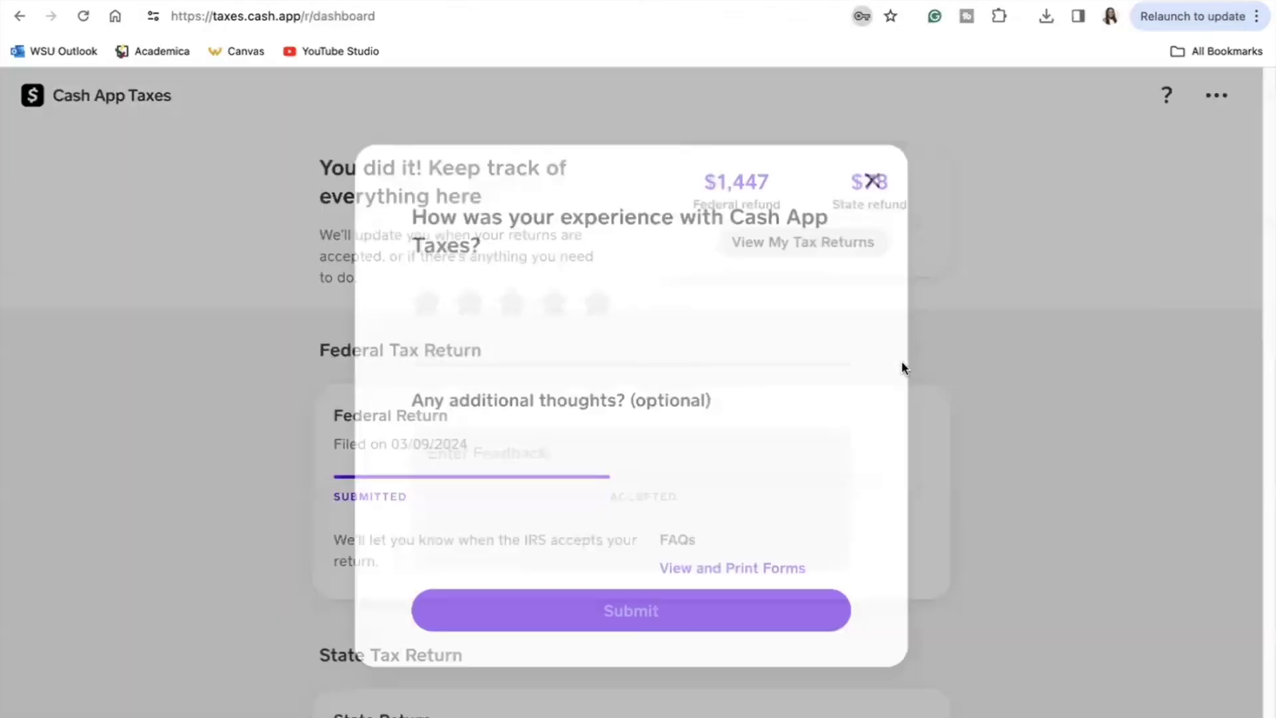
left_click(597, 293)
left_click(631, 489)
type("Quick a")
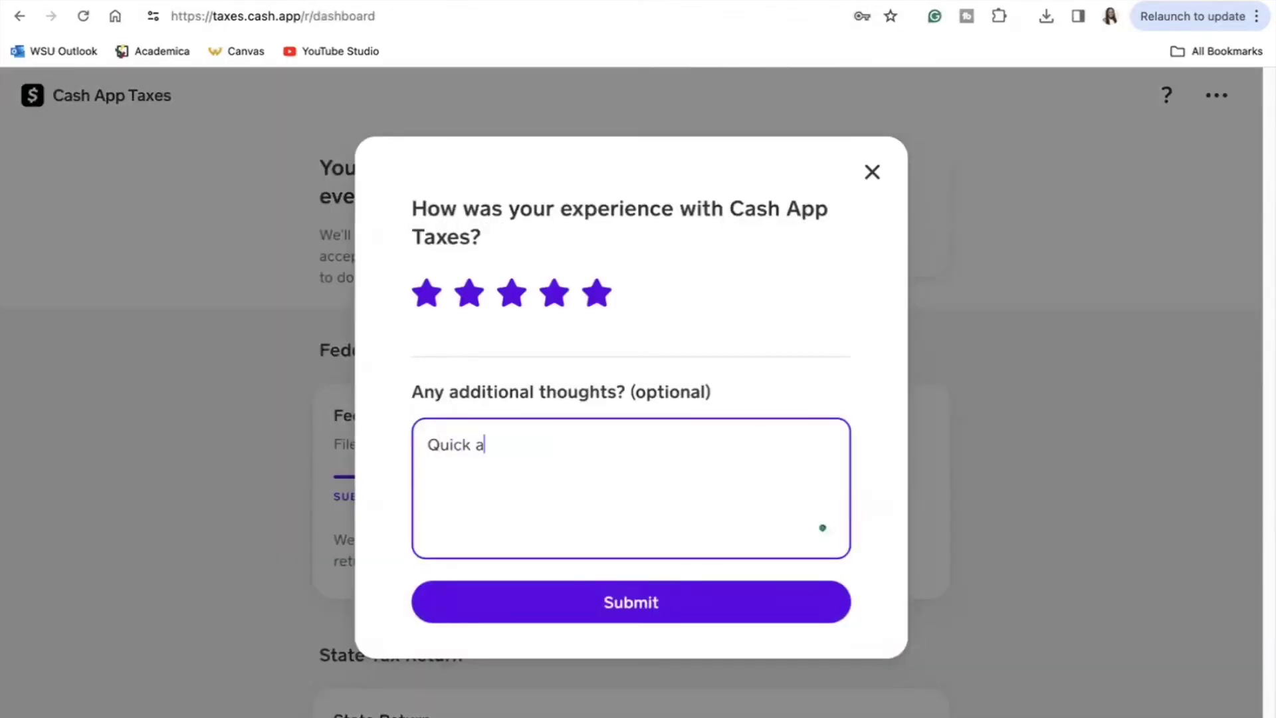
type("nd easy!")
left_click(521, 609)
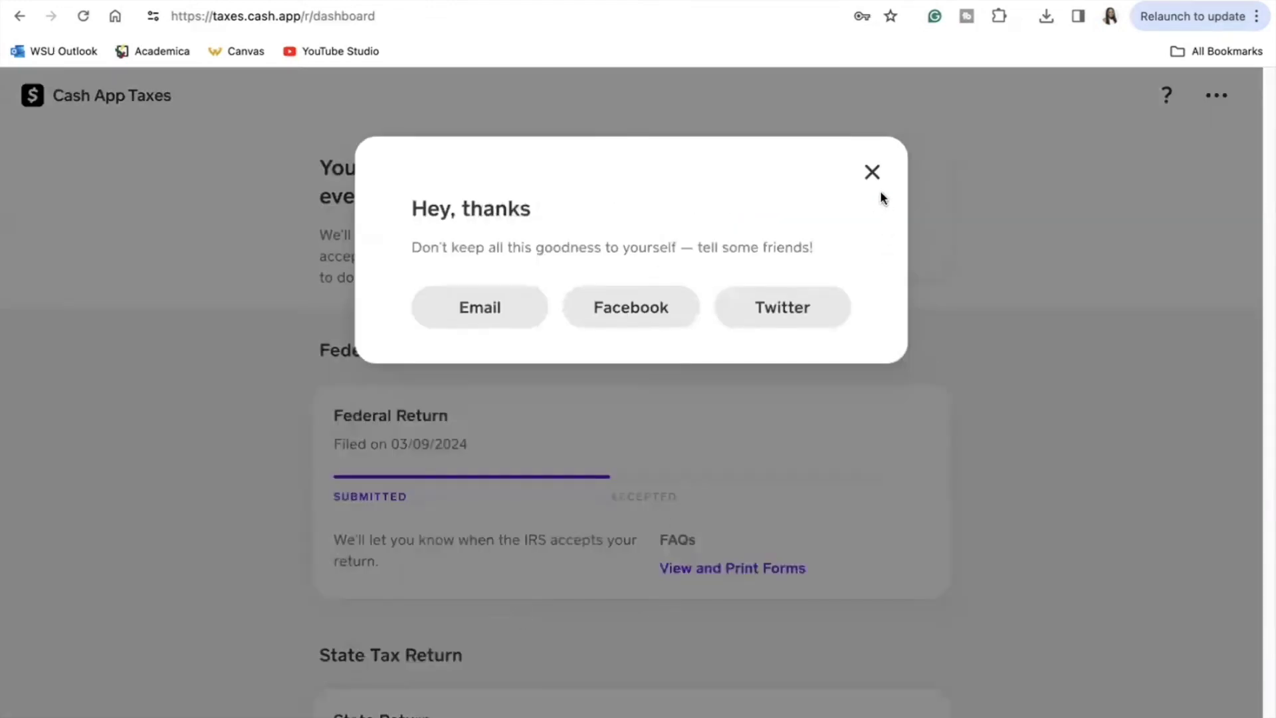
left_click(872, 172)
scroll(1265, 149, "down", 1)
left_click_drag(1265, 149, 1237, 107)
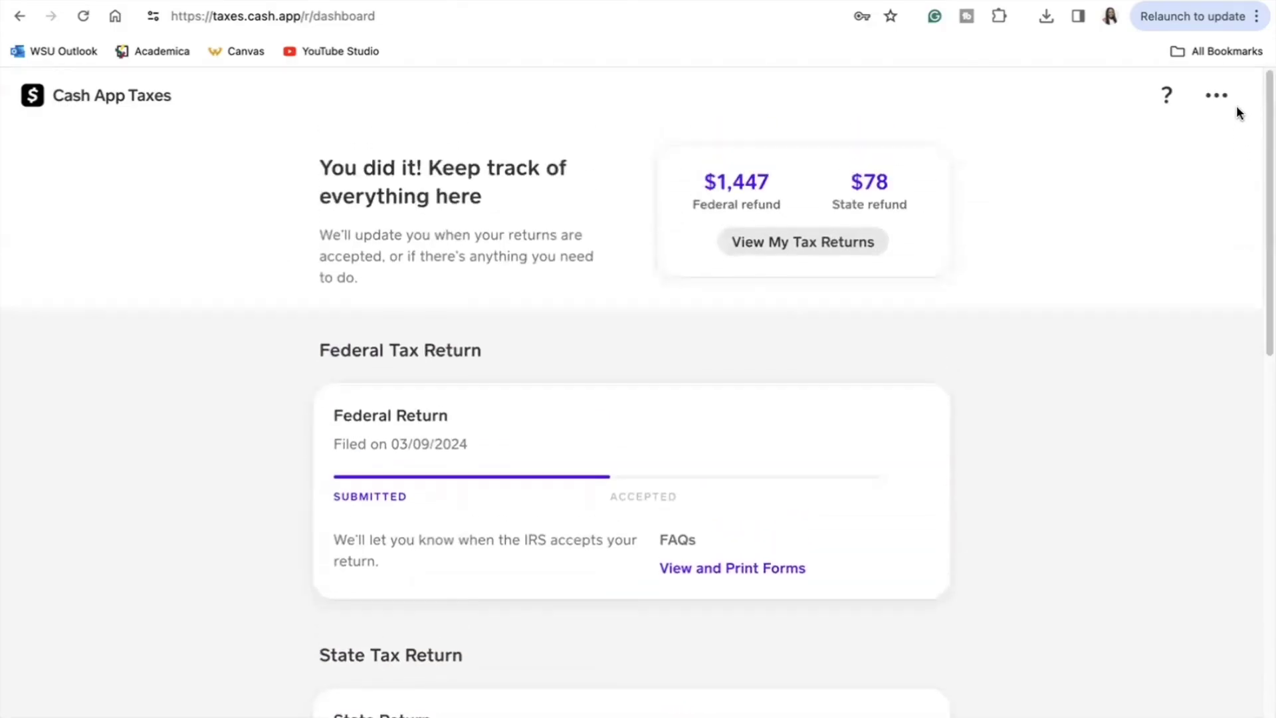